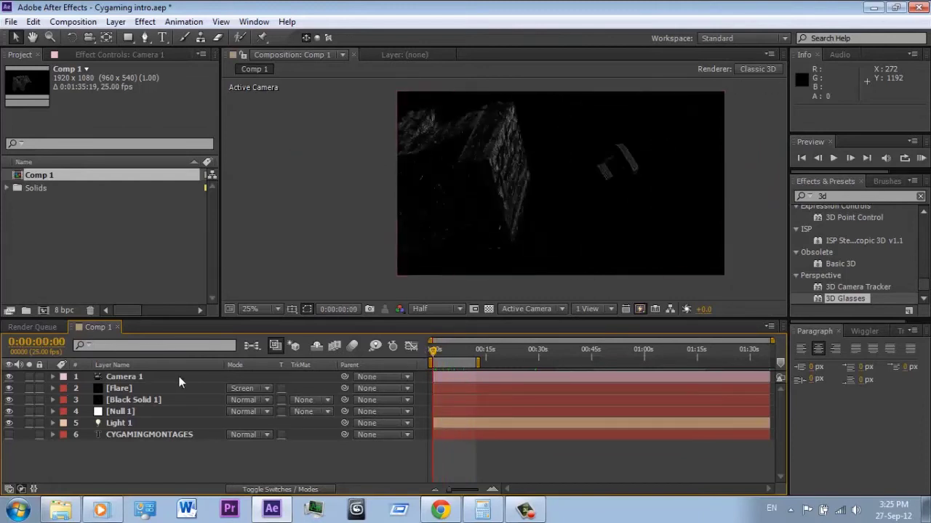
pyautogui.click(155, 377)
pyautogui.hotkey('ctrl', 'd')
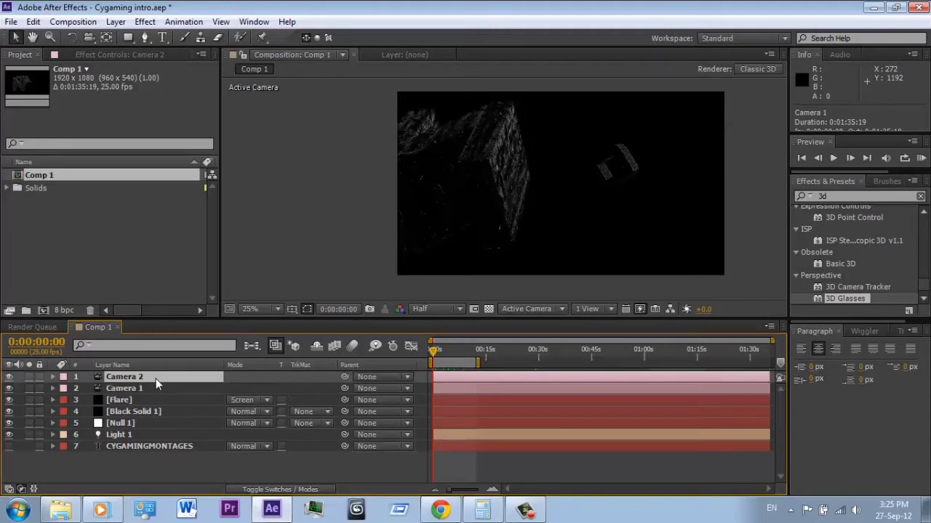
pyautogui.press('Delete')
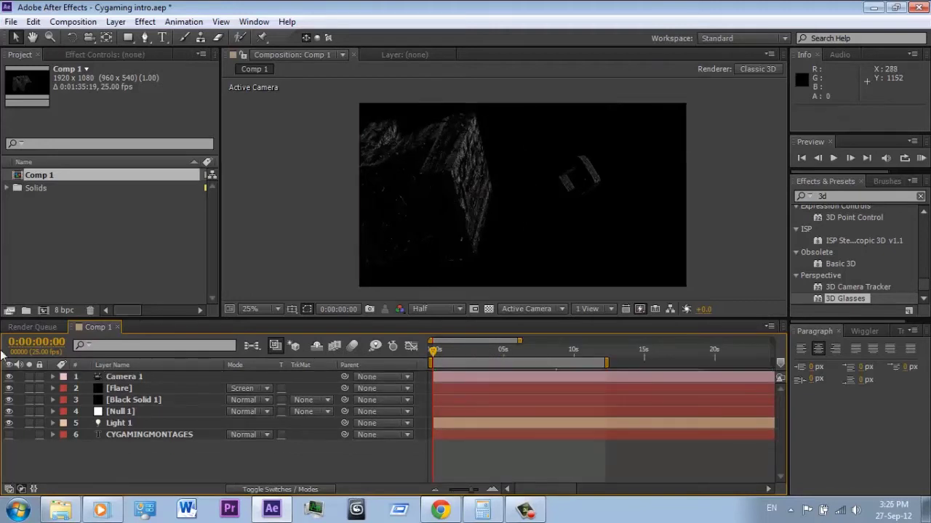
# Reveal Camera 1's transform properties and set the X position of its first keyframe, at 0:00:00:00, to 1104.
pyautogui.click(53, 377)
pyautogui.click(64, 388)
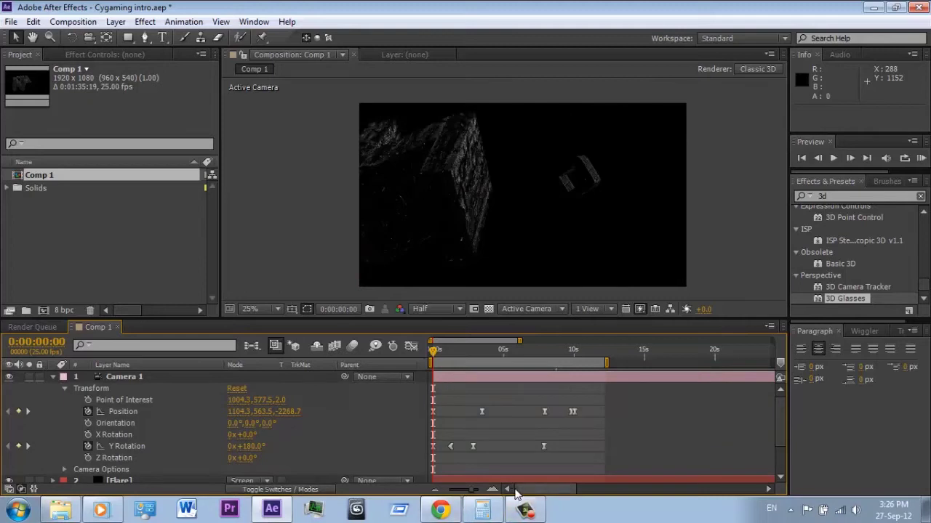
pyautogui.click(493, 490)
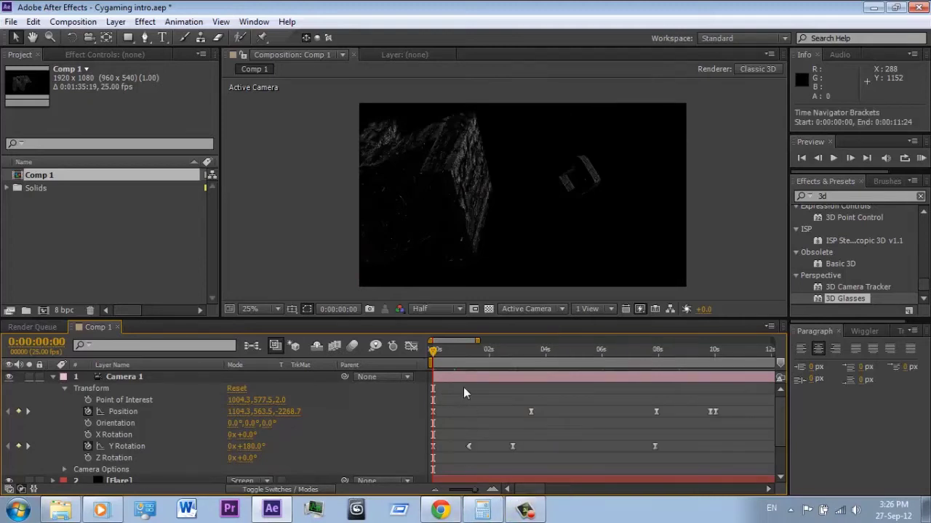
pyautogui.click(246, 412)
pyautogui.click(247, 412)
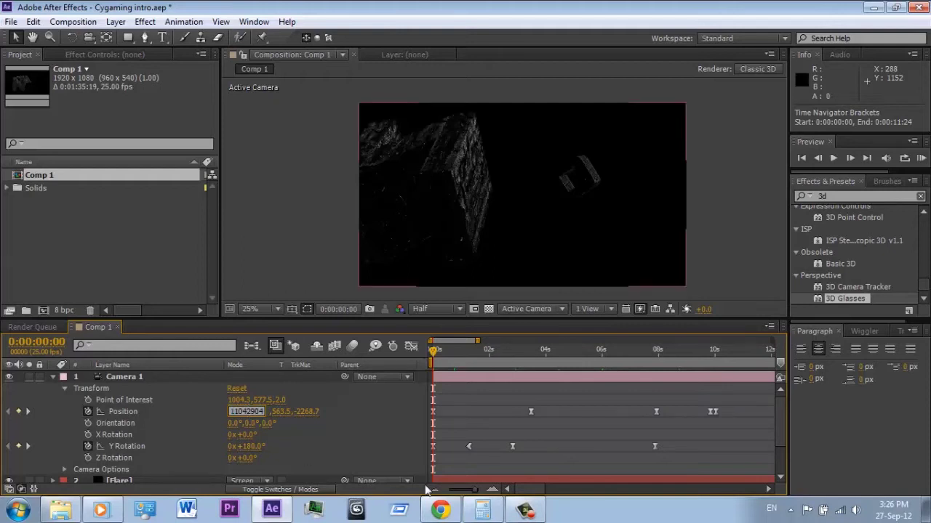
pyautogui.press('Return')
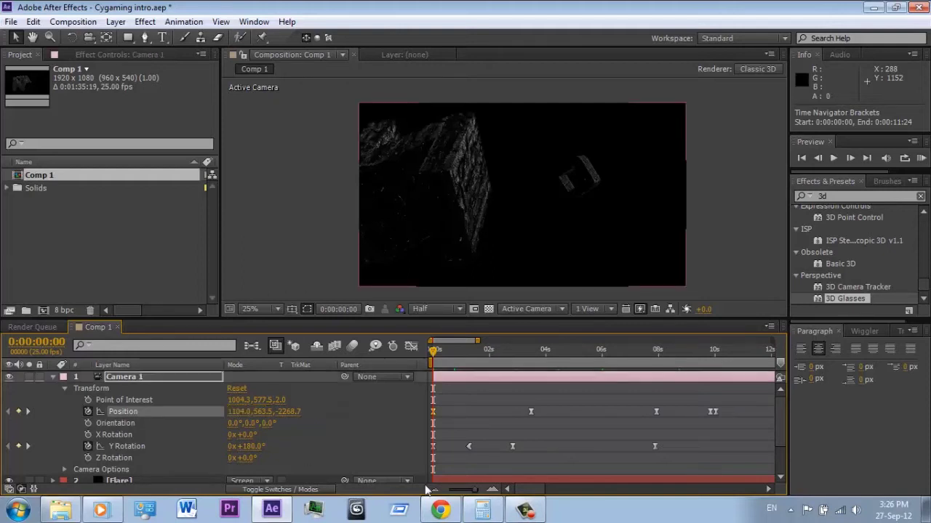
# Set the X position of Camera 1's second position keyframe, at 0:00:03:12, to 1029.
pyautogui.click(531, 352)
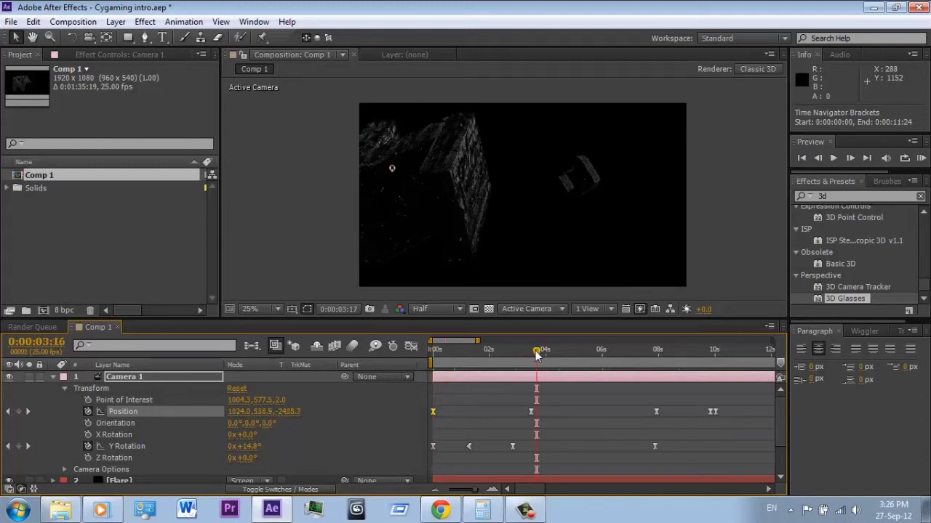
pyautogui.scroll(3, 501, 431)
pyautogui.click(247, 412)
pyautogui.click(246, 413)
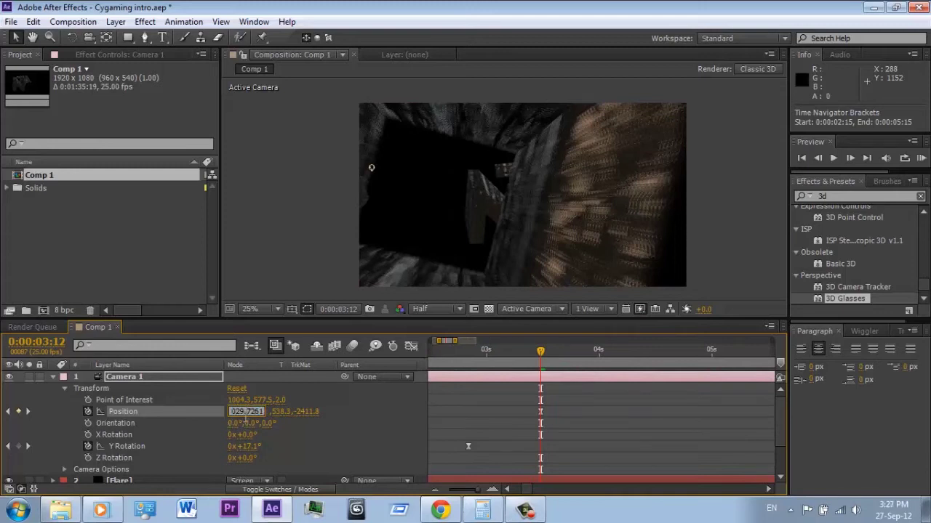
pyautogui.hotkey('ctrl', 'a')
pyautogui.press('BackSpace')
pyautogui.press('Return')
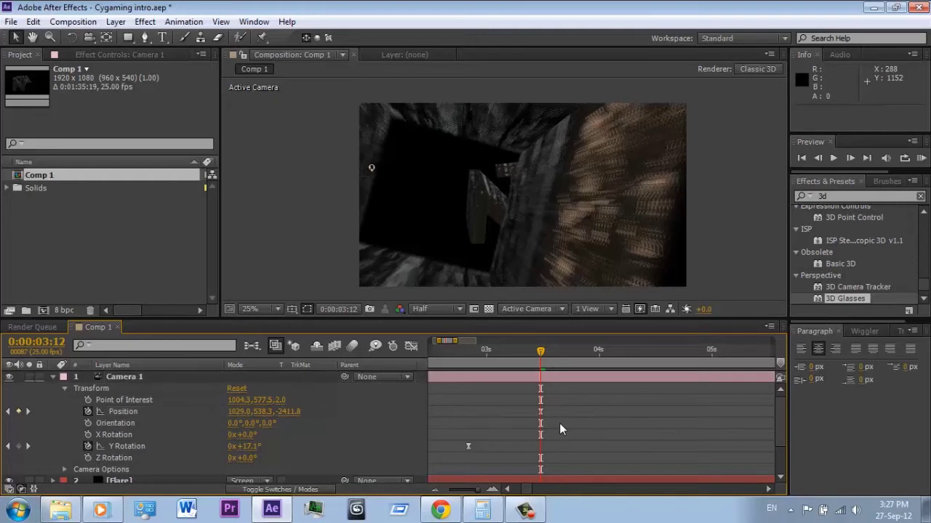
# Check the X position of Camera 1's third position keyframe, at 0:00:07:23.
pyautogui.hscroll(3, 531, 419)
pyautogui.click(716, 349)
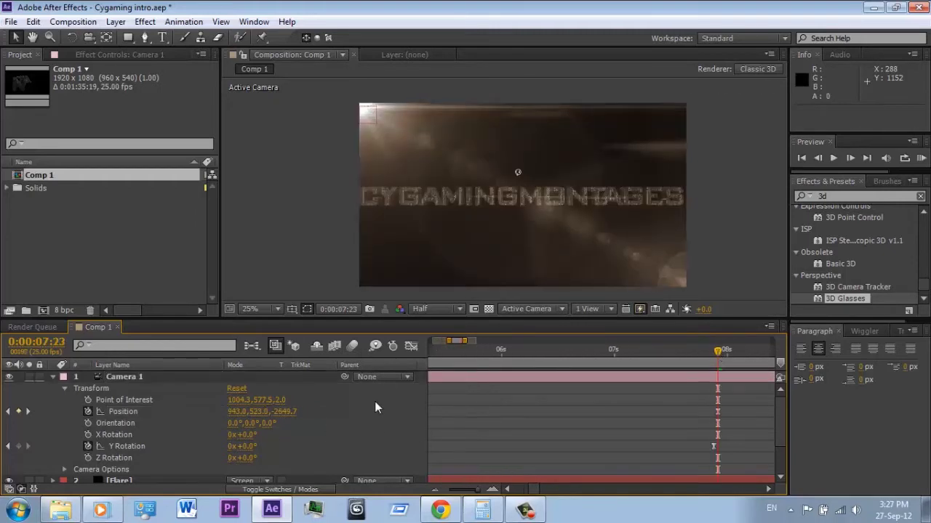
pyautogui.click(237, 411)
pyautogui.click(716, 418)
# Set the X position of Camera 1's fourth position keyframe, at 0:00:09:21, to 932.
pyautogui.hscroll(5, 715, 419)
pyautogui.moveTo(599, 357); pyautogui.dragTo(603, 356)
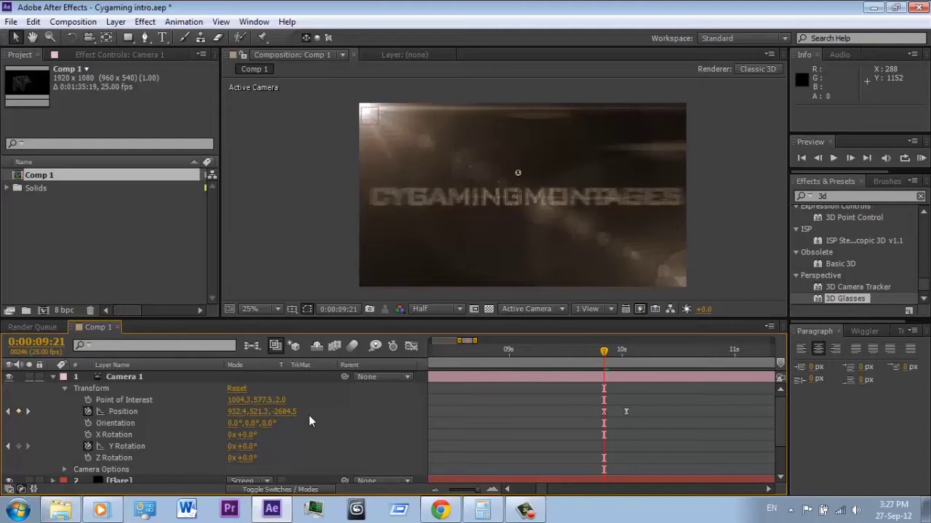
pyautogui.click(244, 411)
pyautogui.click(244, 411)
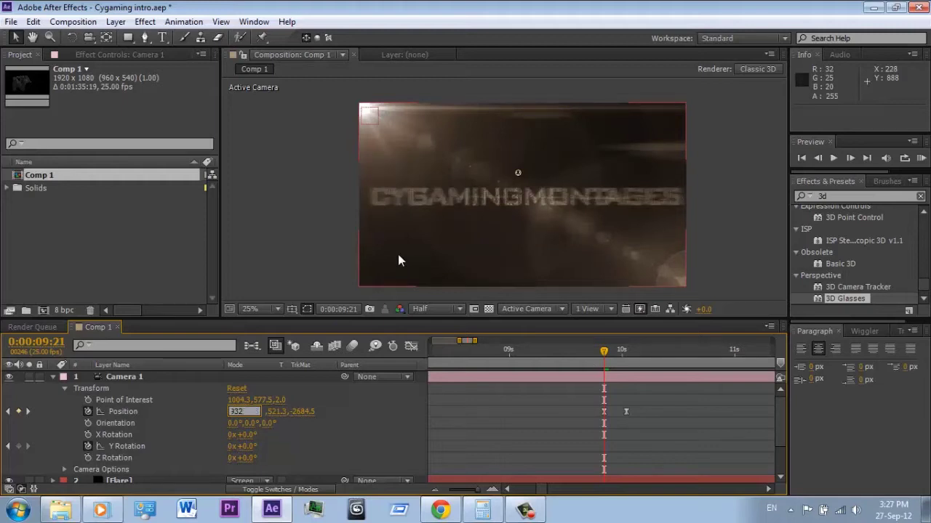
pyautogui.press('Return')
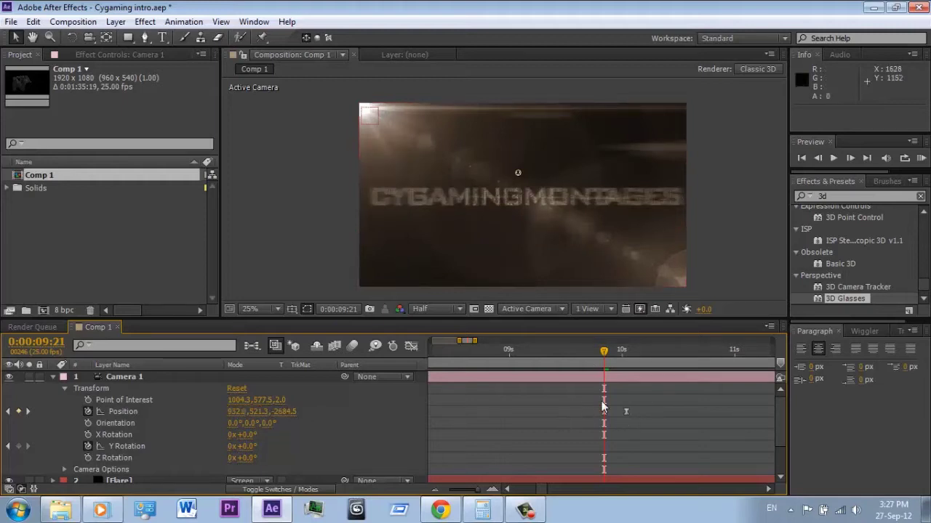
# Set the X position of Camera 1's last position keyframe, at 0:00:10:01, to 931.
pyautogui.click(613, 354)
pyautogui.moveTo(613, 354); pyautogui.dragTo(625, 354)
pyautogui.click(242, 412)
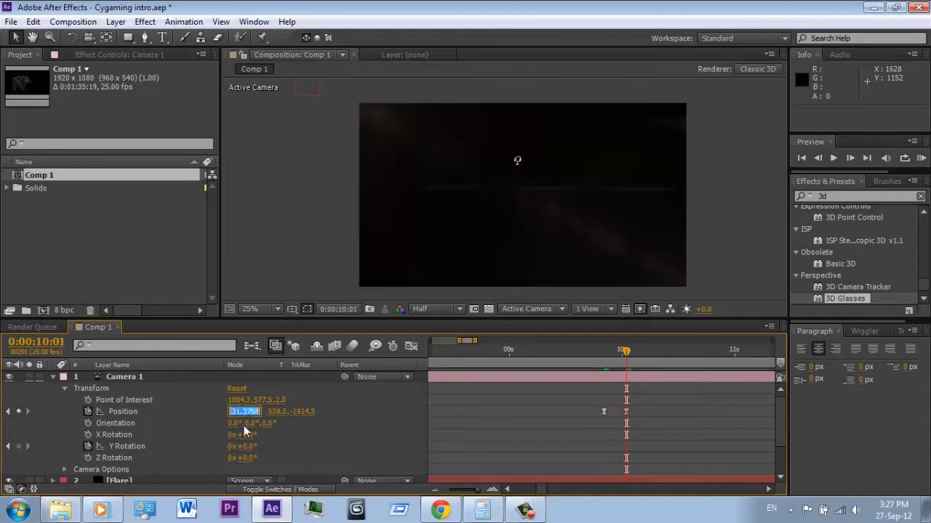
pyautogui.doubleClick(250, 411)
pyautogui.press('BackSpace')
pyautogui.press('Return')
# Return to the start of the composition, duplicate Camera 1 with the copy placed below it, and hide the original camera.
pyautogui.moveTo(477, 489); pyautogui.dragTo(447, 493)
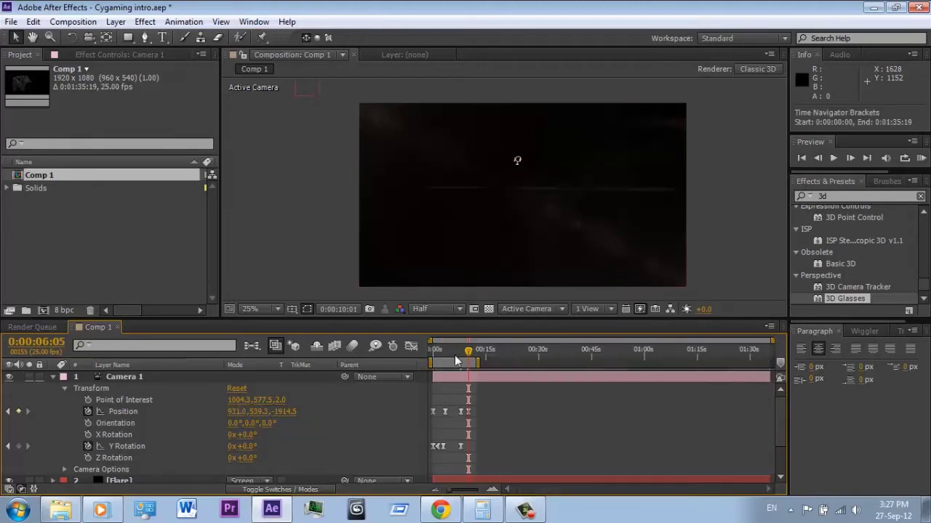
pyautogui.click(433, 352)
pyautogui.moveTo(429, 364); pyautogui.dragTo(467, 363)
pyautogui.click(433, 352)
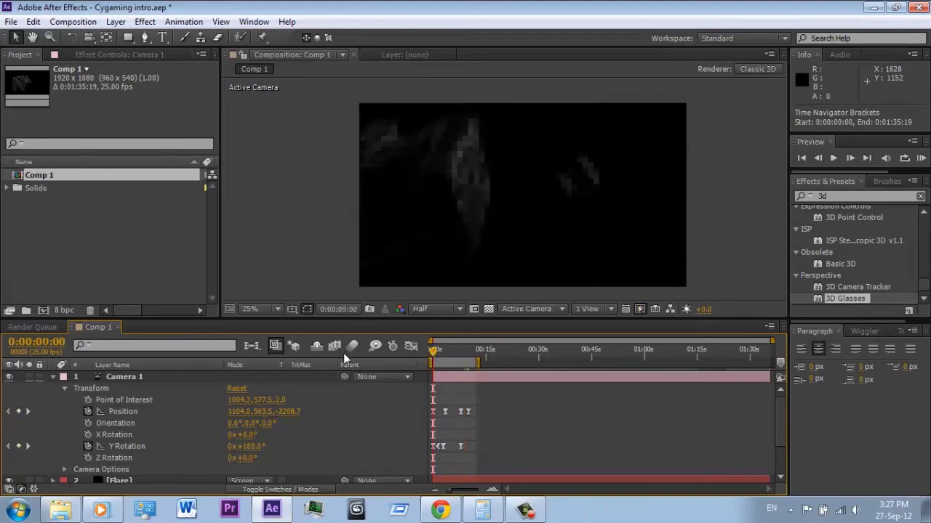
pyautogui.click(54, 376)
pyautogui.click(106, 378)
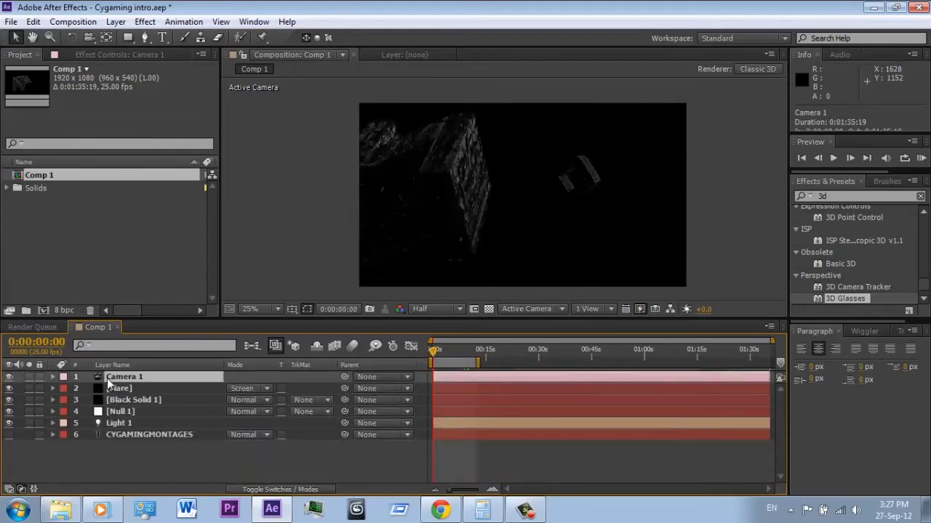
pyautogui.hotkey('ctrl', 'd')
pyautogui.moveTo(139, 379); pyautogui.dragTo(139, 394)
pyautogui.click(9, 376)
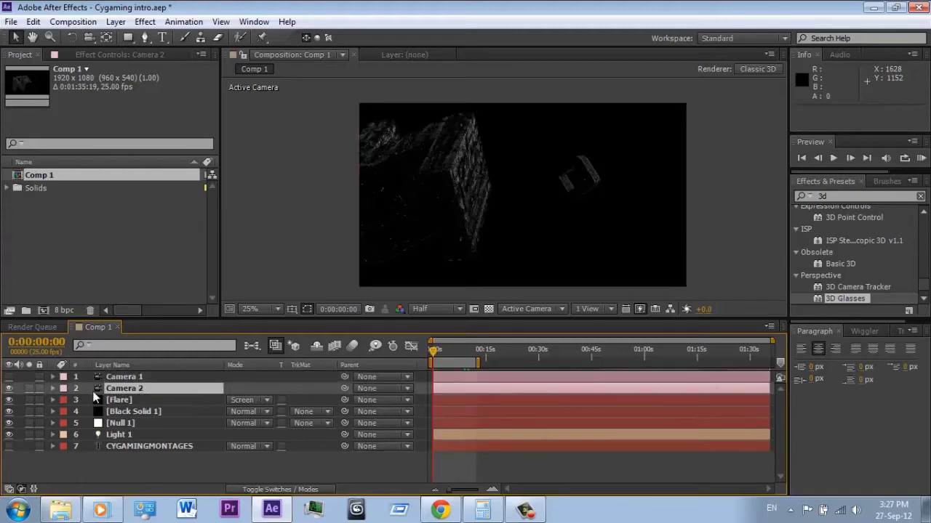
# Reveal the transform properties and keyframes of Camera 2.
pyautogui.click(53, 389)
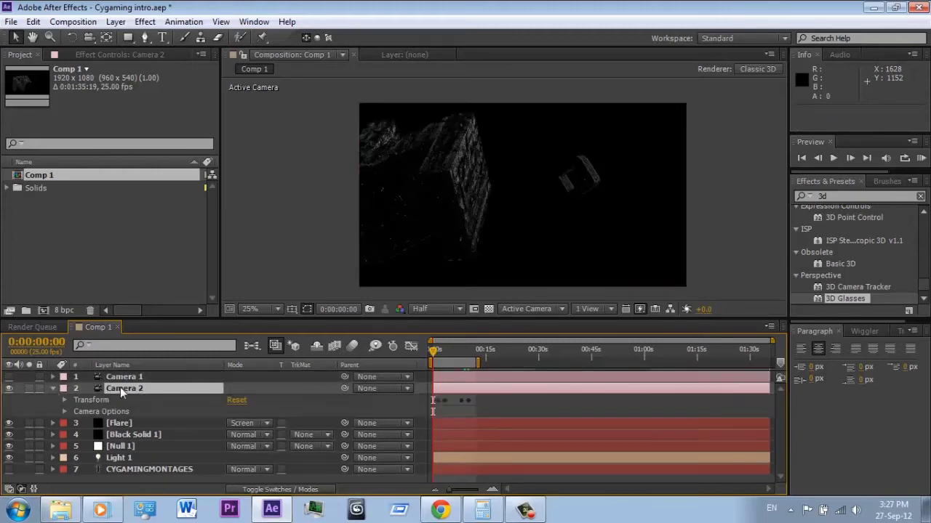
pyautogui.click(65, 400)
pyautogui.click(493, 489)
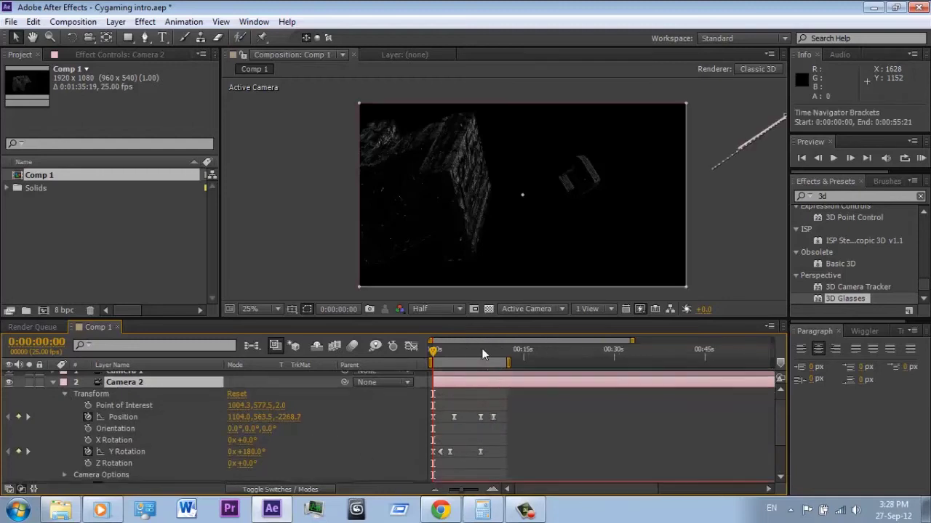
# Try an X position of 948 for Camera 2's keyframe at 0:00:07:23, and undo the change.
pyautogui.click(482, 354)
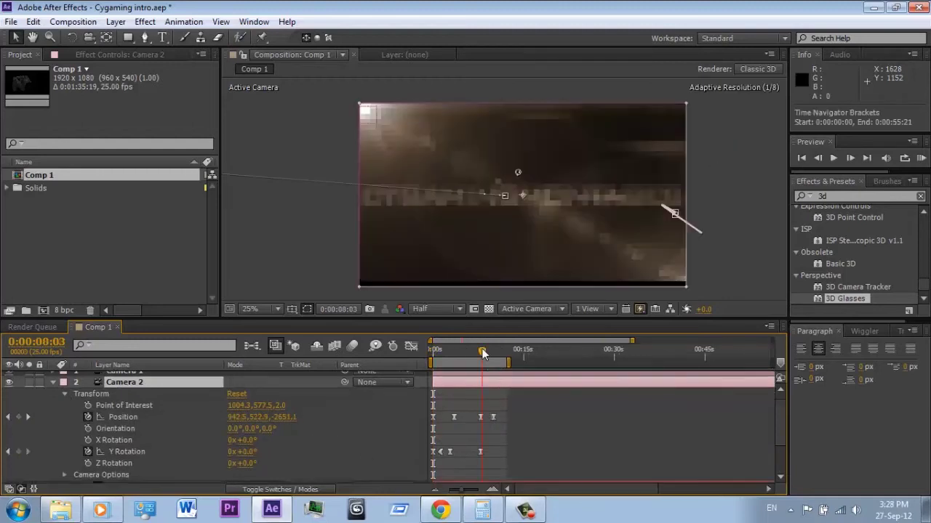
pyautogui.click(235, 420)
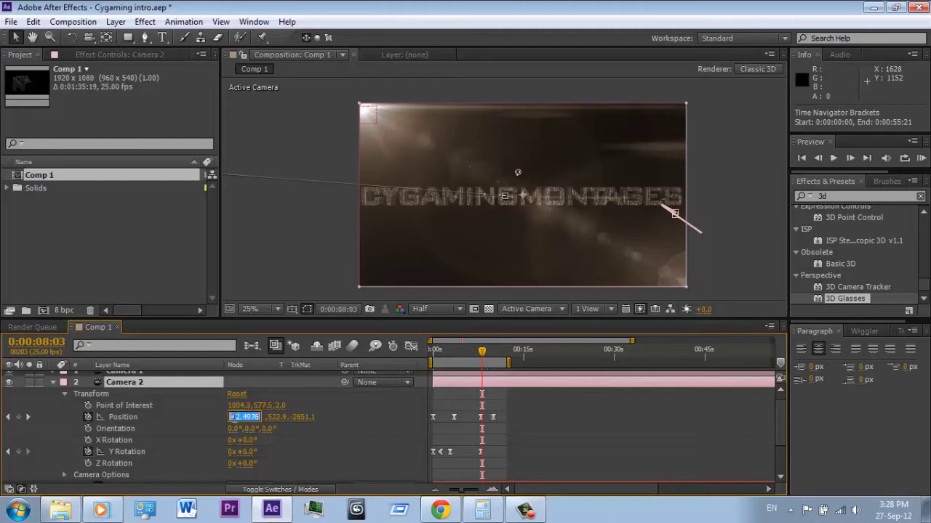
pyautogui.click(819, 156)
pyautogui.click(819, 158)
pyautogui.click(818, 157)
pyautogui.click(818, 157)
pyautogui.click(818, 158)
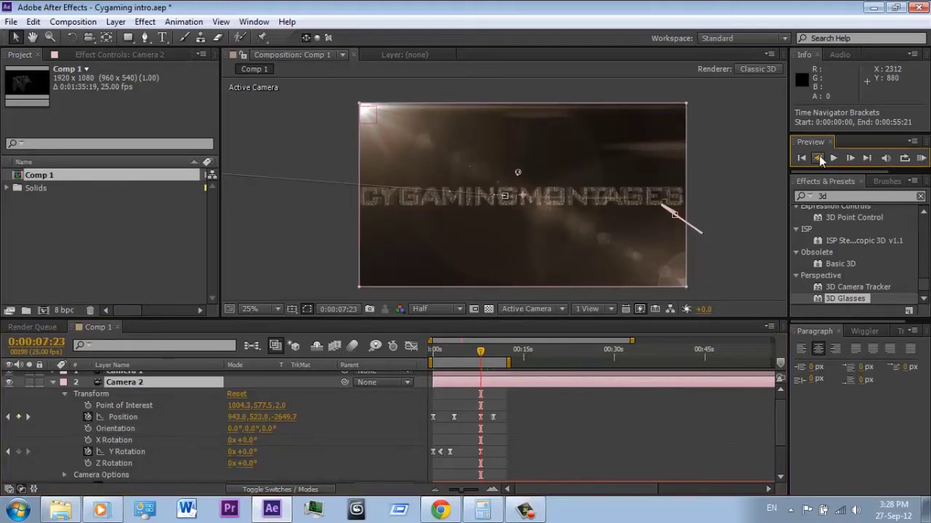
pyautogui.click(237, 417)
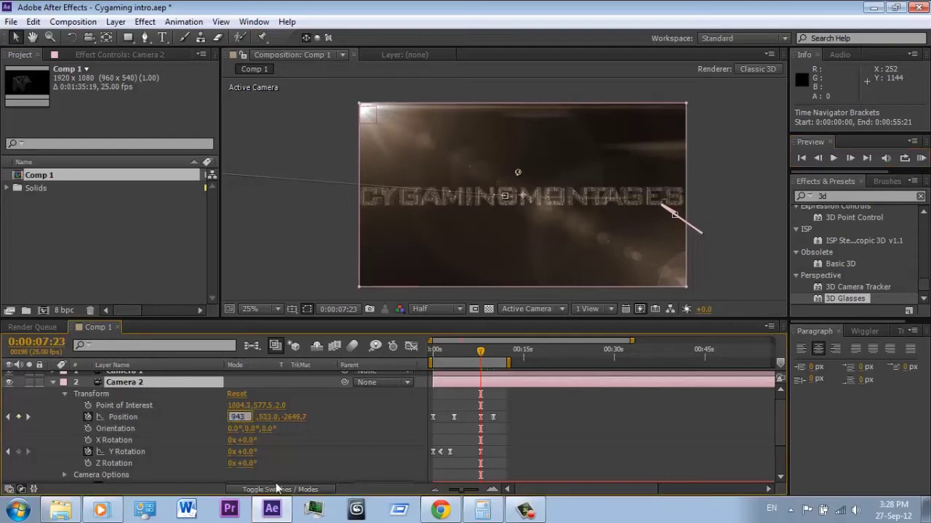
pyautogui.write('948')
pyautogui.press('Return')
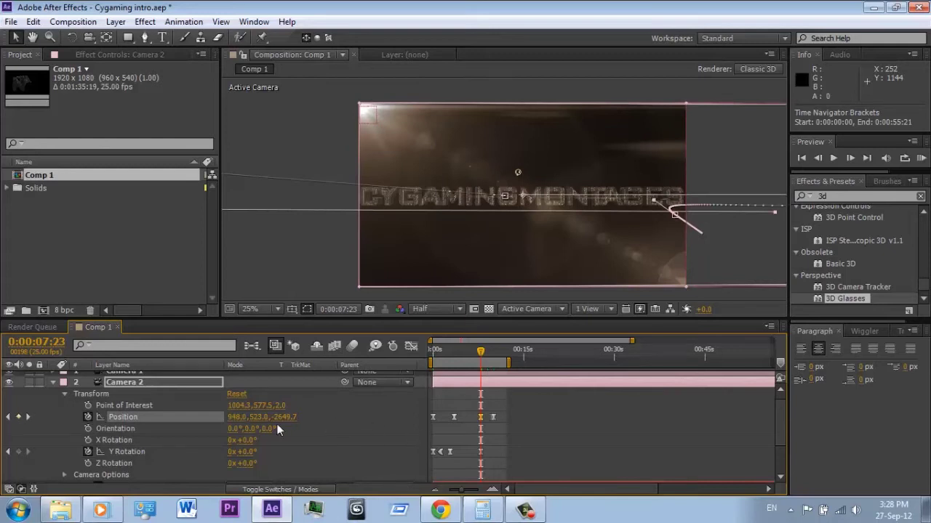
pyautogui.hotkey('ctrl', 'z')
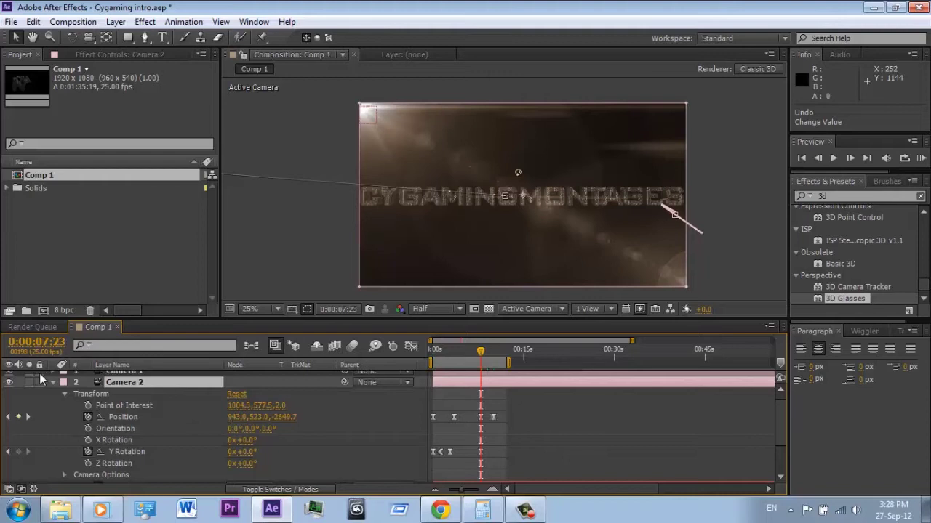
# Repeat the 948 X position on Camera 2's 0:00:07:23 keyframe to compare the picture shift, and undo it again.
pyautogui.click(9, 380)
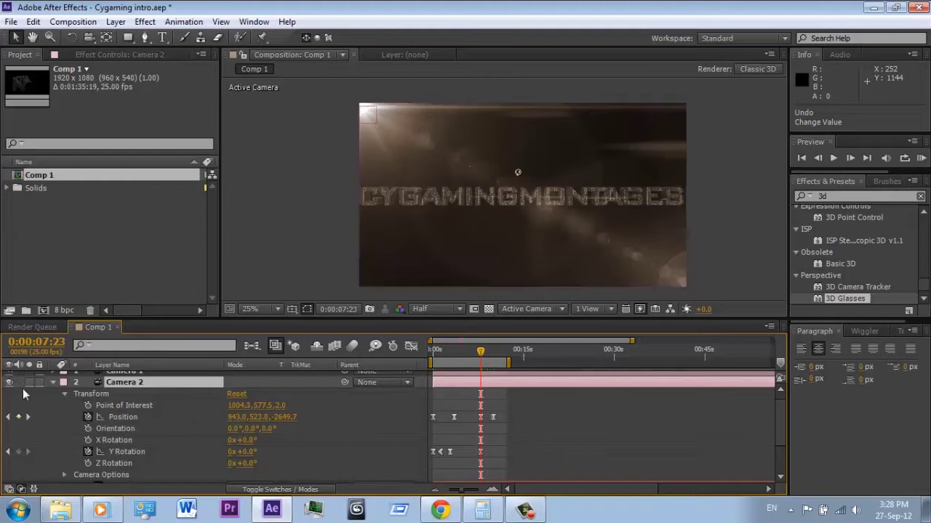
pyautogui.click(237, 416)
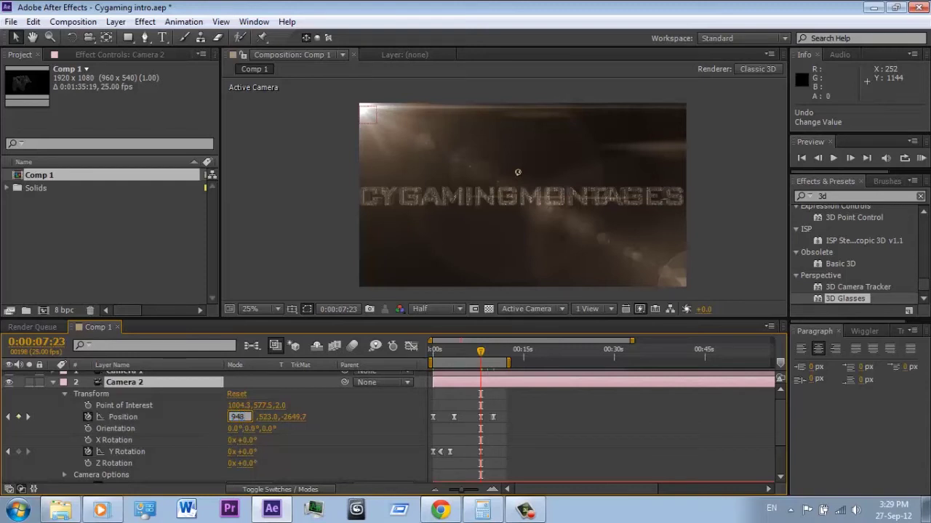
pyautogui.write('948')
pyautogui.press('Return')
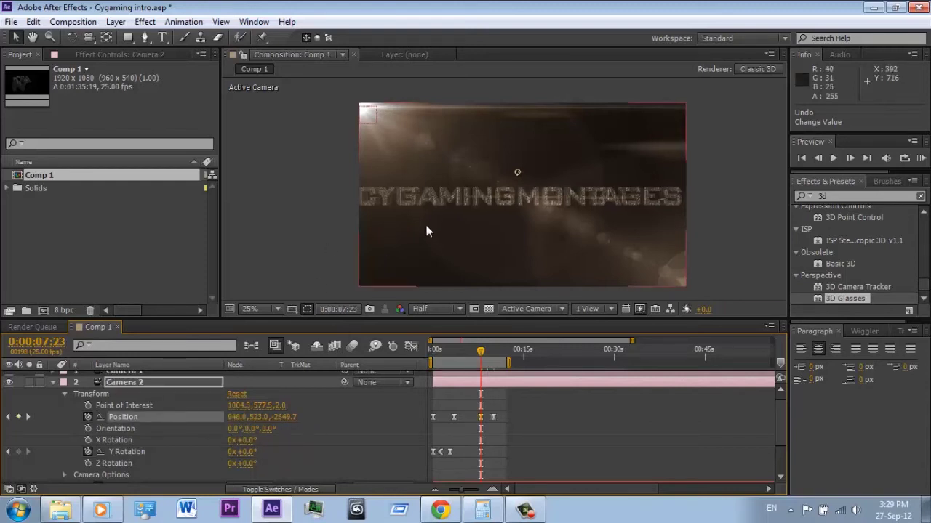
pyautogui.hotkey('ctrl', 'z')
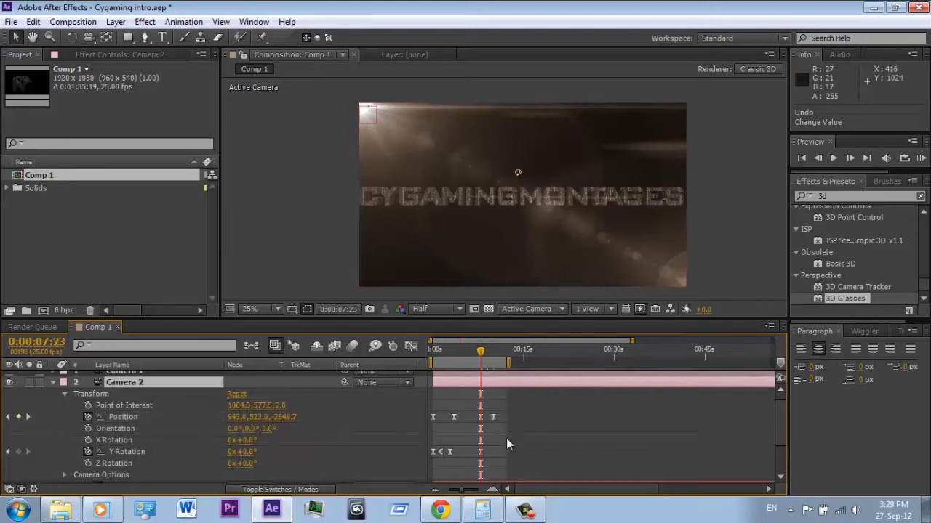
# Set the X position of Camera 2's first keyframe, at 0:00:00:00, to 1109.
pyautogui.moveTo(443, 350); pyautogui.dragTo(393, 350)
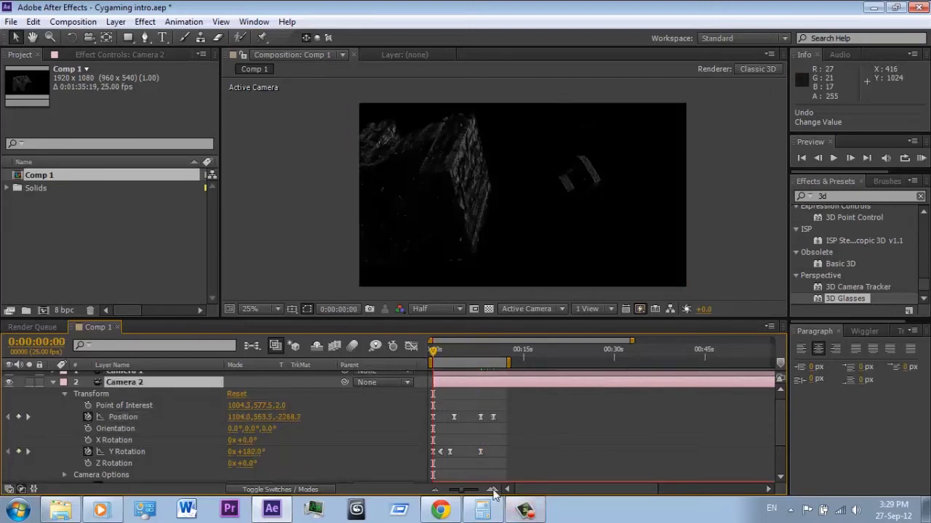
pyautogui.click(492, 490)
pyautogui.click(493, 489)
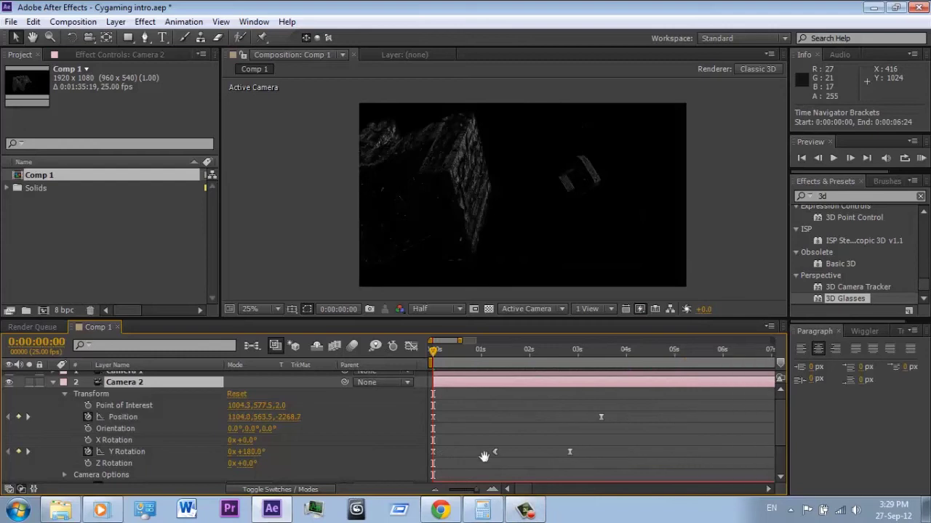
pyautogui.scroll(1, 483, 456)
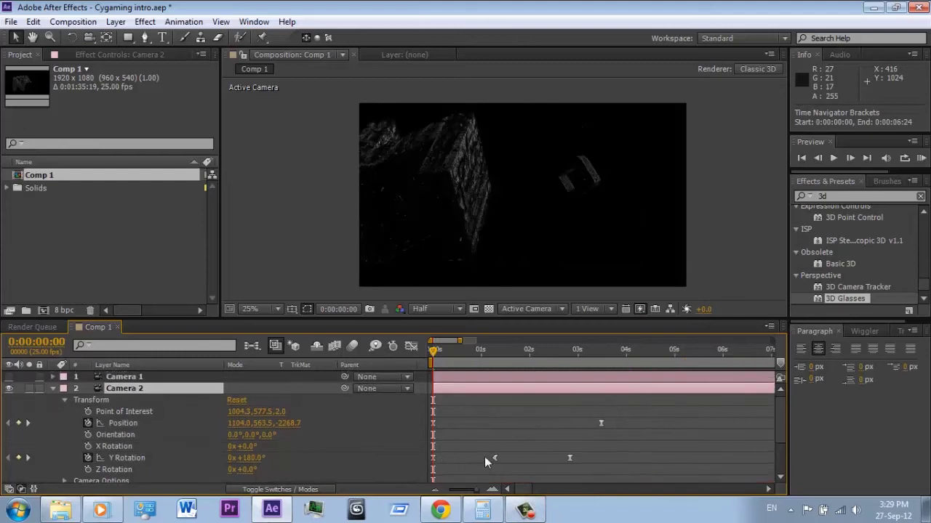
pyautogui.click(242, 424)
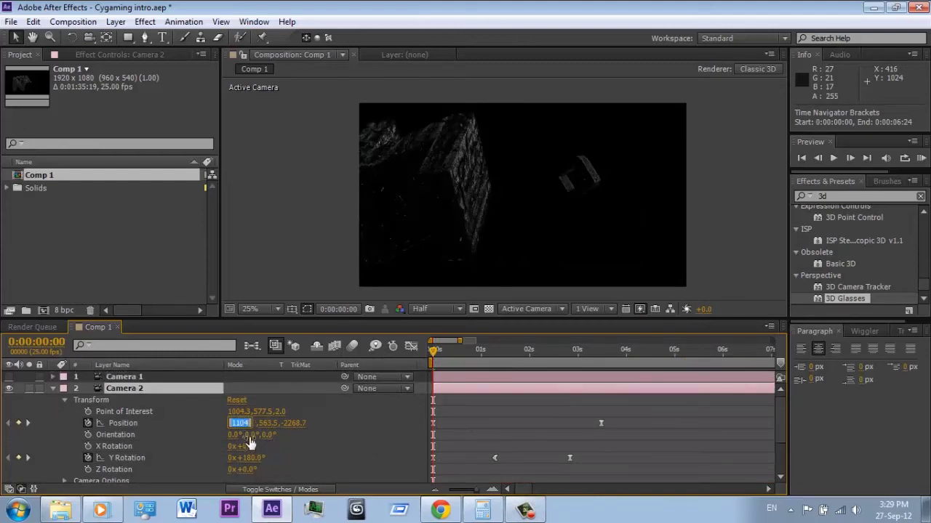
pyautogui.click(250, 424)
pyautogui.write('9')
pyautogui.press('Return')
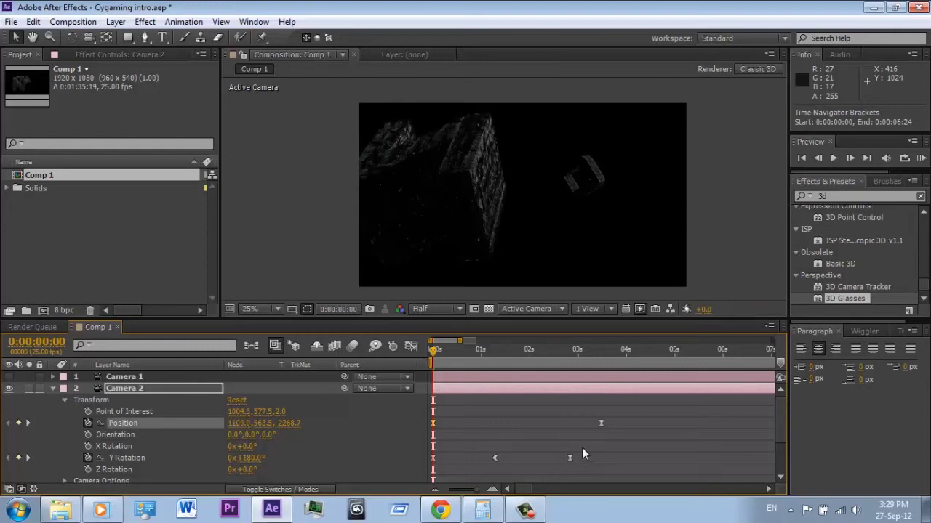
# Set the X position of Camera 2's keyframe at 0:00:03:12 to 1034.
pyautogui.click(602, 353)
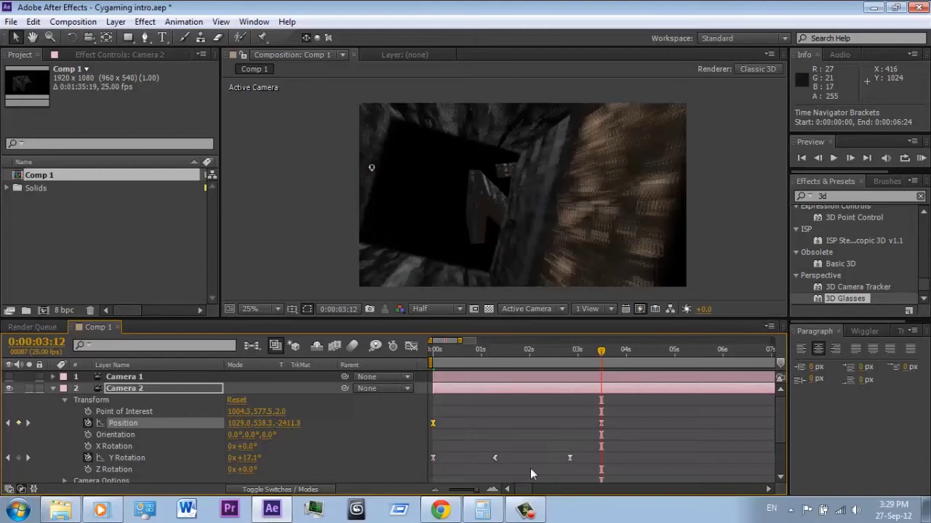
pyautogui.click(492, 489)
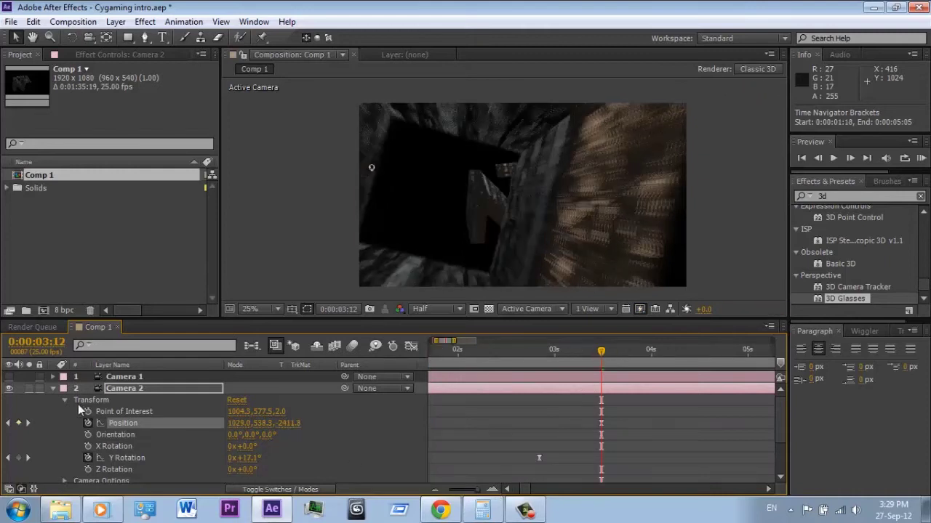
pyautogui.click(239, 423)
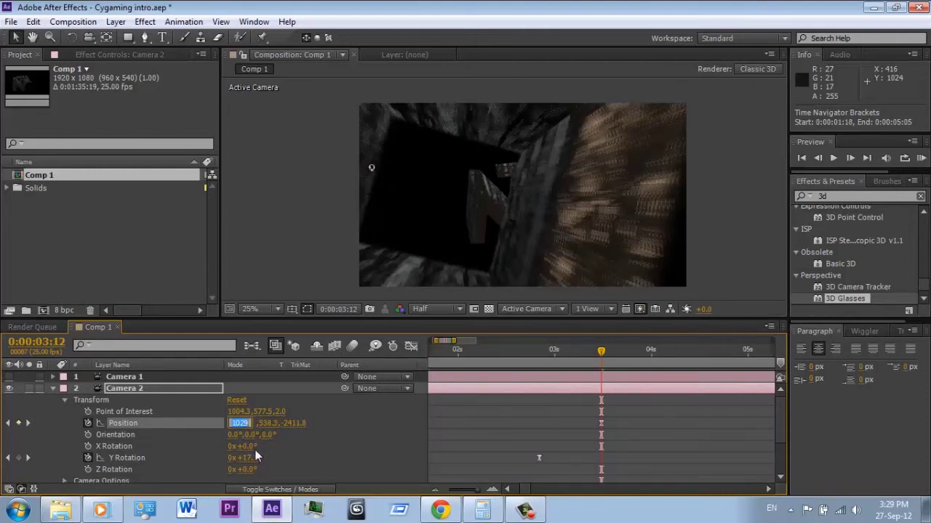
pyautogui.write('1034')
pyautogui.press('Return')
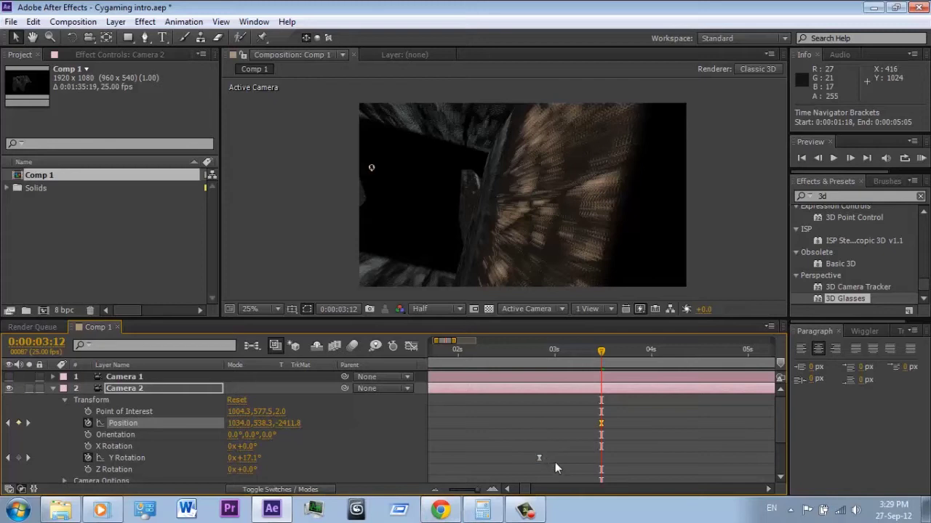
# Set the X position of Camera 2's keyframe at 0:00:07:23 to 948.
pyautogui.moveTo(634, 476); pyautogui.dragTo(436, 480)
pyautogui.hscroll(5, 509, 469)
pyautogui.moveTo(573, 354); pyautogui.dragTo(591, 354)
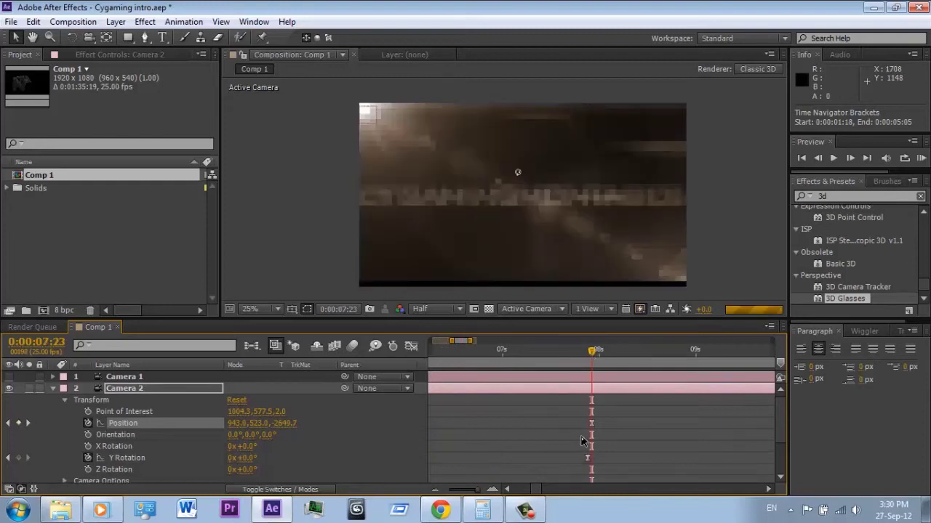
pyautogui.click(237, 424)
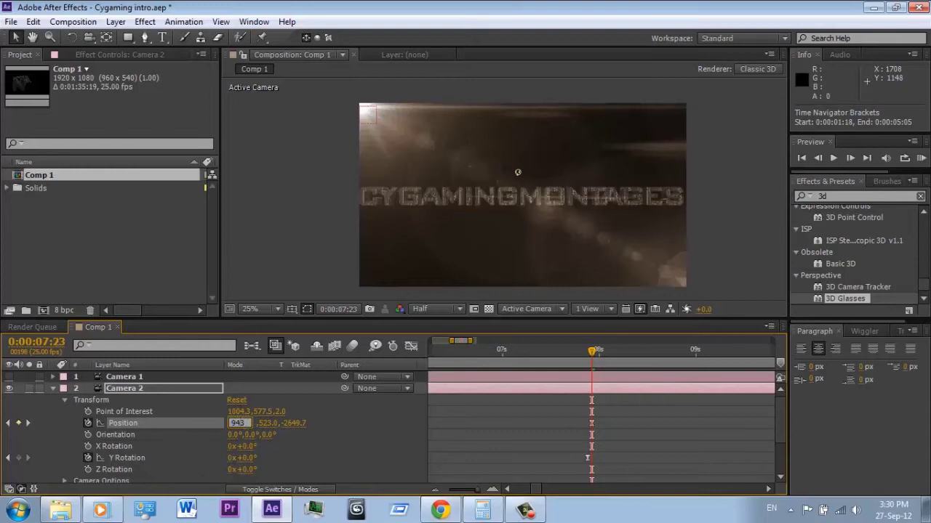
pyautogui.press('BackSpace')
pyautogui.write('8')
pyautogui.moveTo(650, 444); pyautogui.dragTo(638, 442)
# Set the X position of Camera 2's keyframe at 0:00:09:21 to 937.
pyautogui.scroll(-1, 680, 429)
pyautogui.hscroll(2, 618, 407)
pyautogui.click(554, 352)
pyautogui.moveTo(558, 356); pyautogui.dragTo(566, 357)
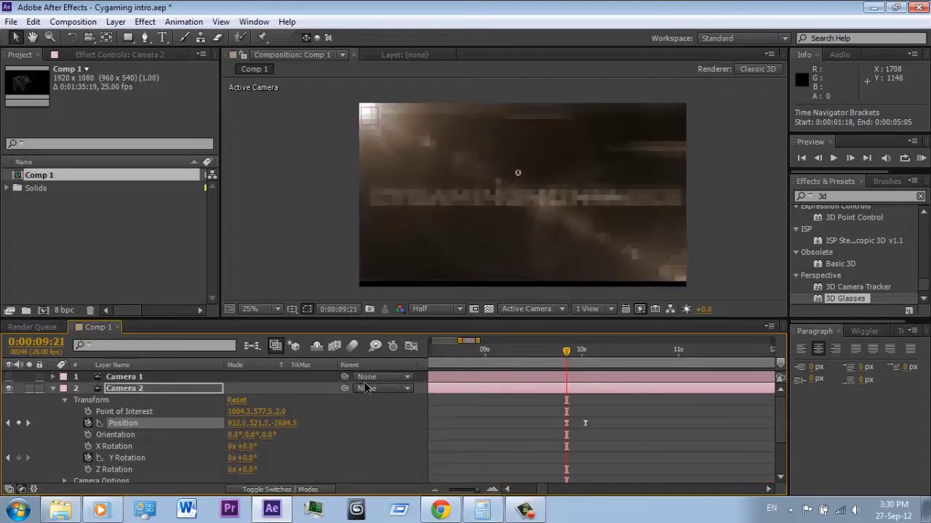
pyautogui.click(237, 423)
pyautogui.write('937')
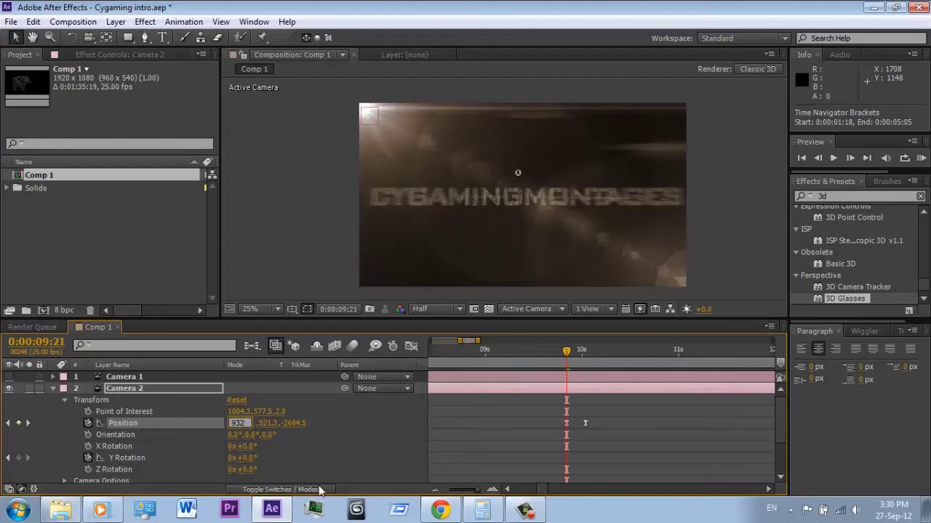
pyautogui.press('Return')
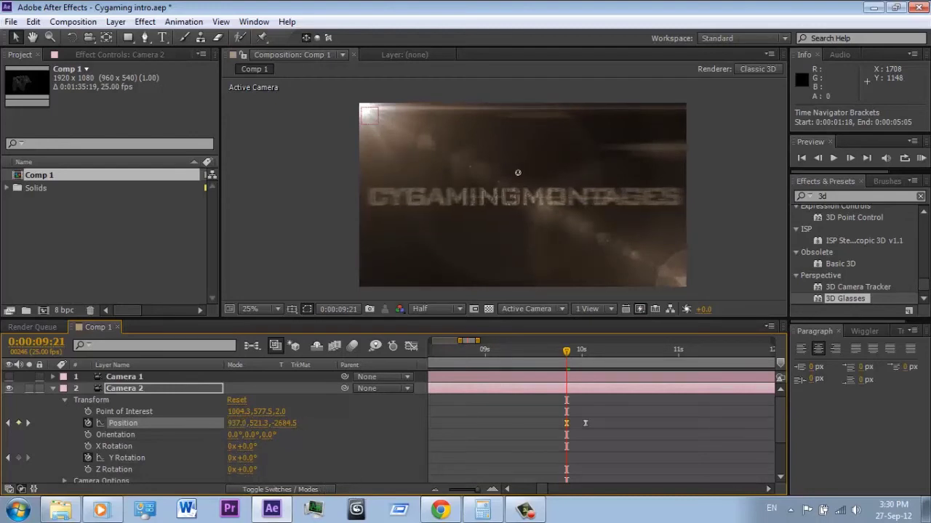
# Set the X position of Camera 2's last keyframe, at 0:00:10:01, to 936.
pyautogui.moveTo(576, 365); pyautogui.dragTo(586, 357)
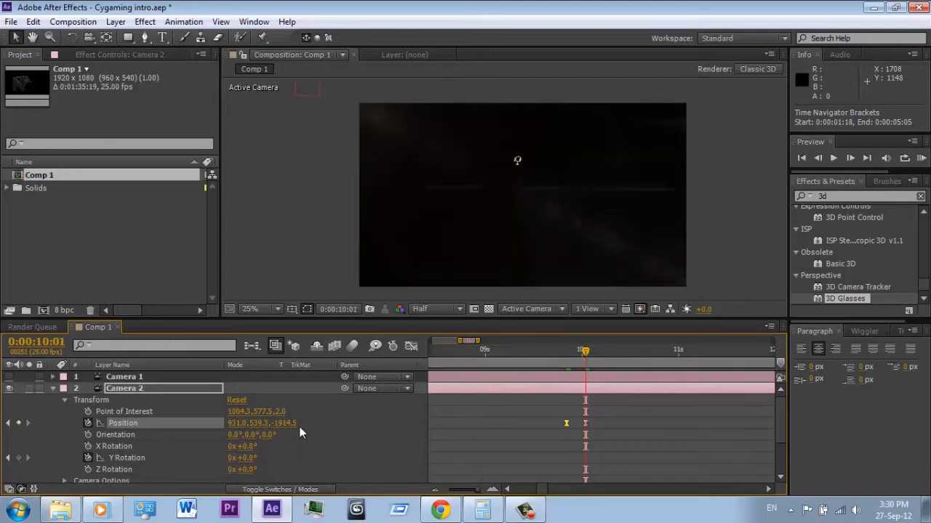
pyautogui.click(235, 427)
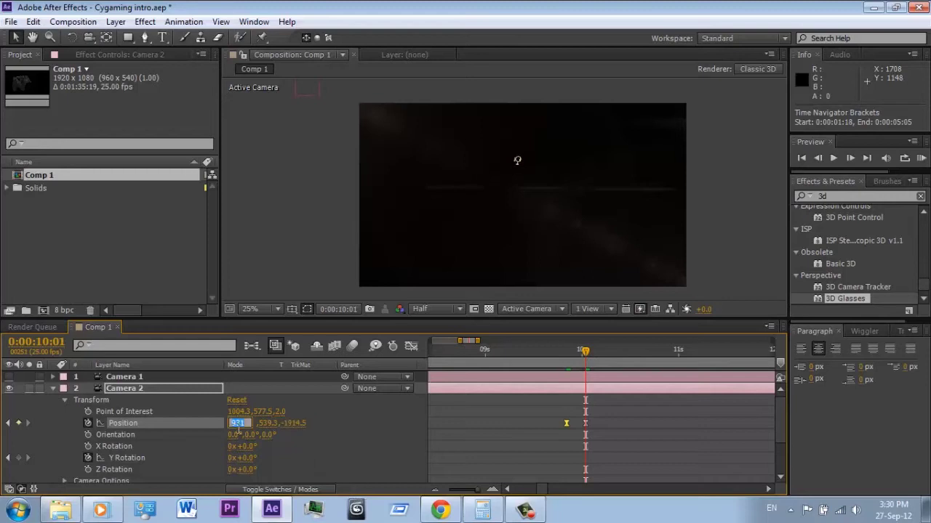
pyautogui.press('BackSpace')
pyautogui.write('6')
pyautogui.press('Return')
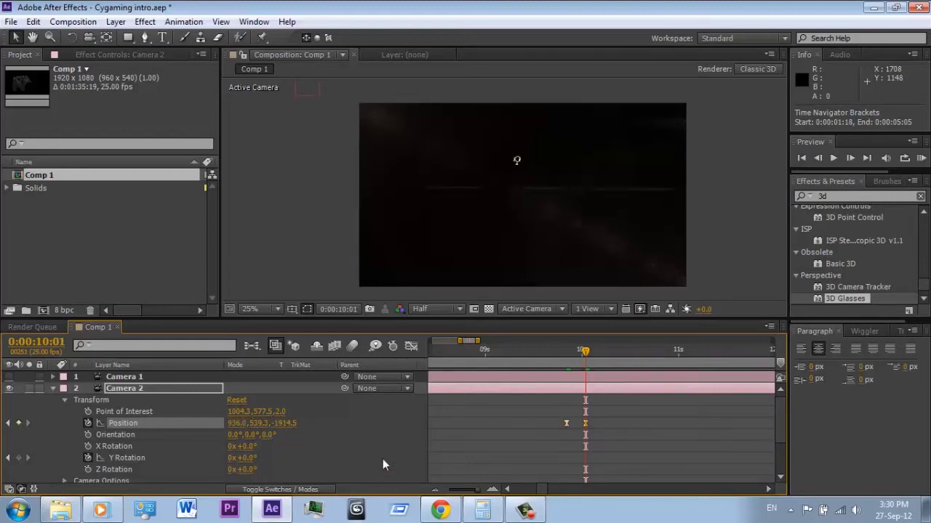
# Return to the start of the timeline, collapse Camera 2's properties and make Camera 1 visible again.
pyautogui.moveTo(459, 490); pyautogui.dragTo(445, 490)
pyautogui.moveTo(466, 354); pyautogui.dragTo(433, 352)
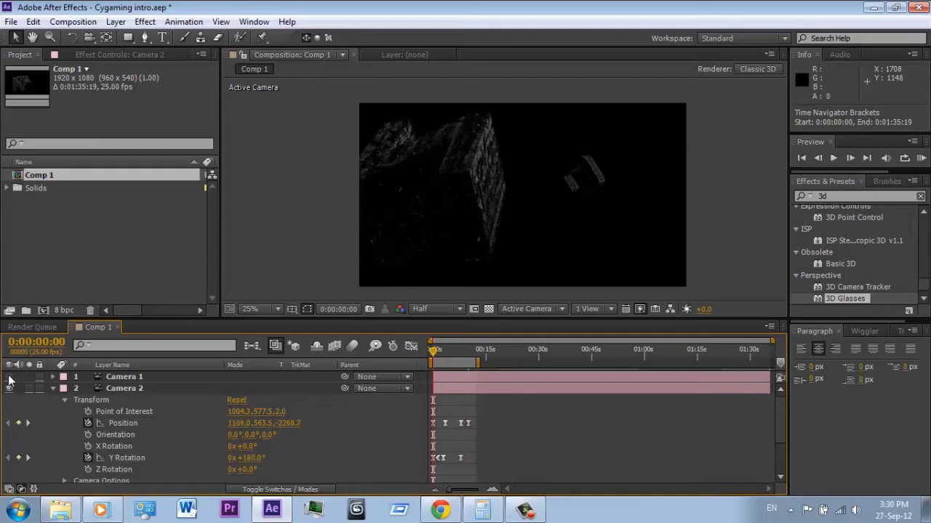
pyautogui.click(53, 389)
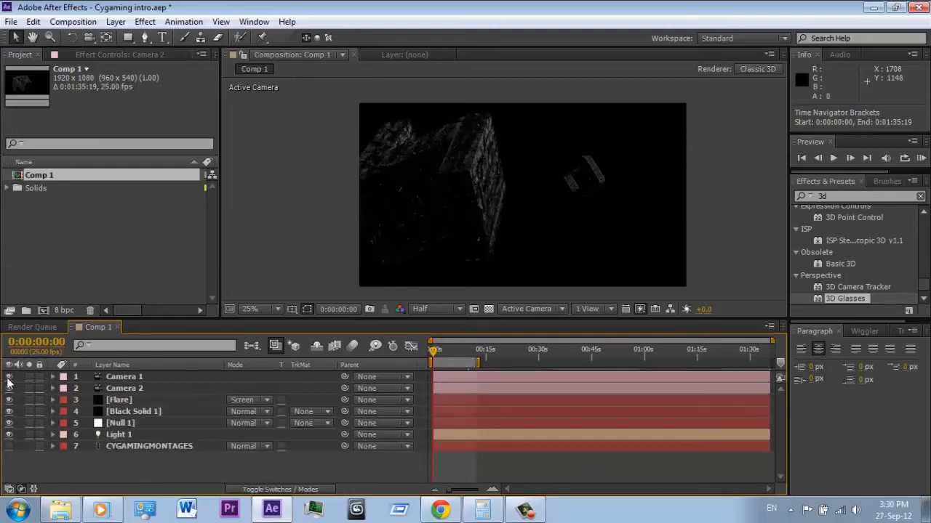
pyautogui.click(8, 377)
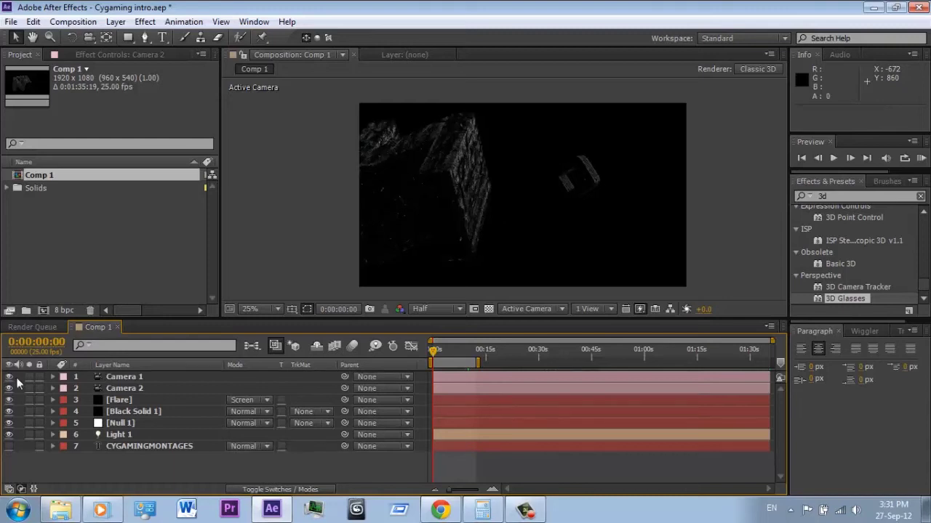
# Rename the Camera 1 layer as Left Cam and the Camera 2 layer as Right Cam.
pyautogui.rightClick(125, 376)
pyautogui.click(304, 68)
pyautogui.write('Le')
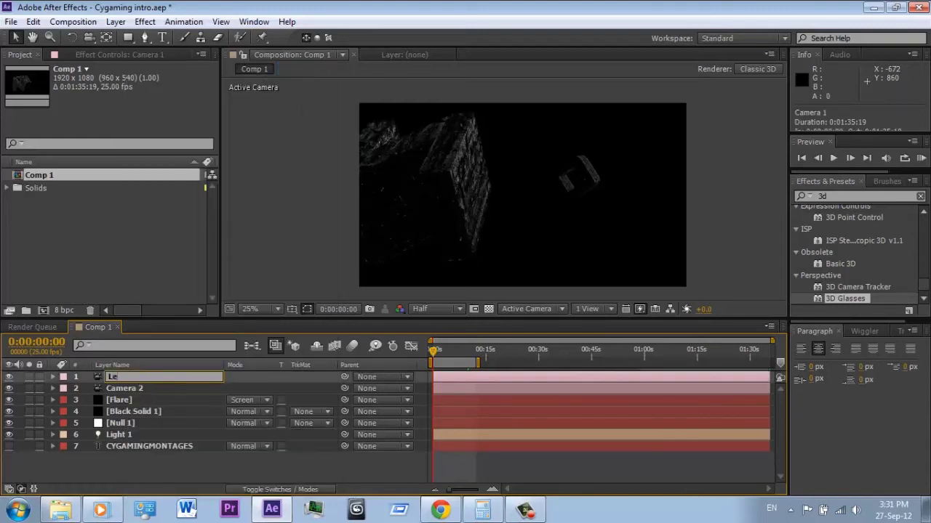
pyautogui.write('ft Cam')
pyautogui.rightClick(109, 385)
pyautogui.click(295, 67)
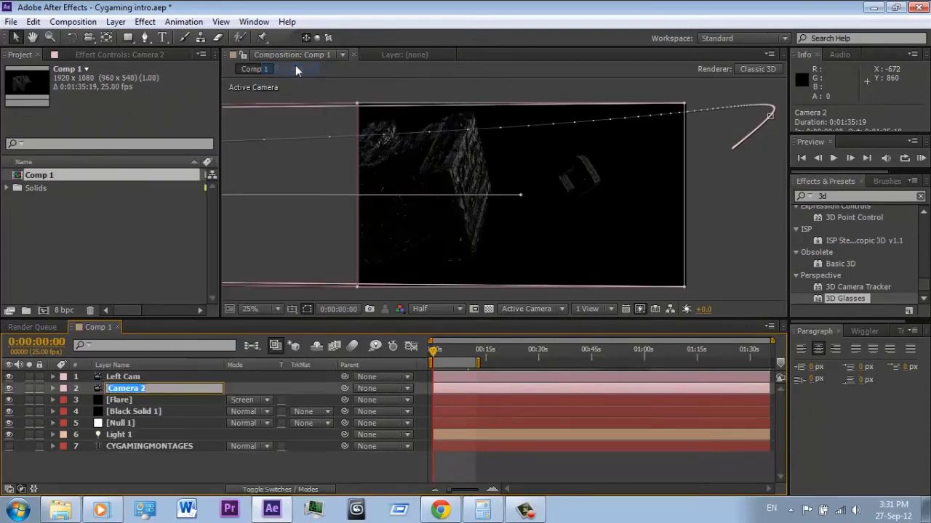
pyautogui.write('Right Cam')
pyautogui.click(188, 379)
# Compare the two camera views by briefly hiding the Left Cam layer and showing it again.
pyautogui.click(192, 388)
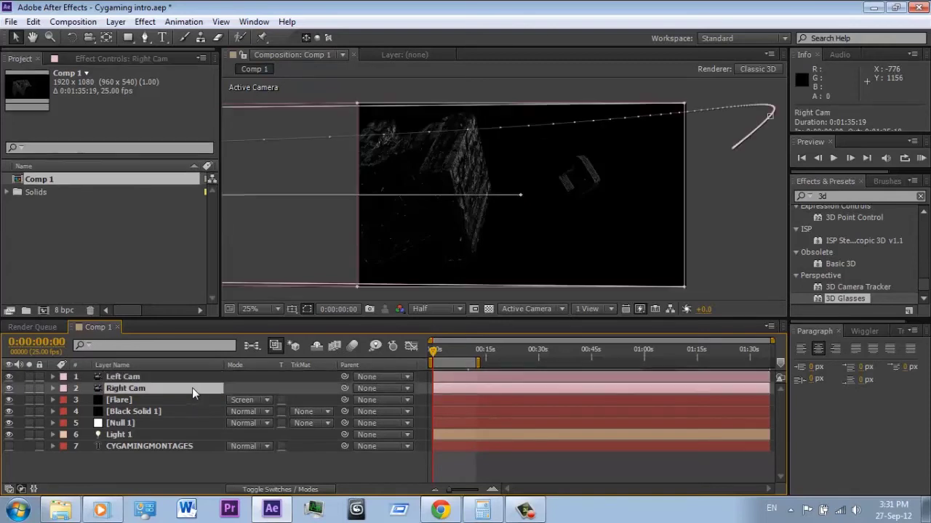
pyautogui.click(9, 377)
pyautogui.click(9, 377)
# Create two new compositions with the existing settings, named Right Eye and Left Eye.
pyautogui.click(43, 238)
pyautogui.click(44, 309)
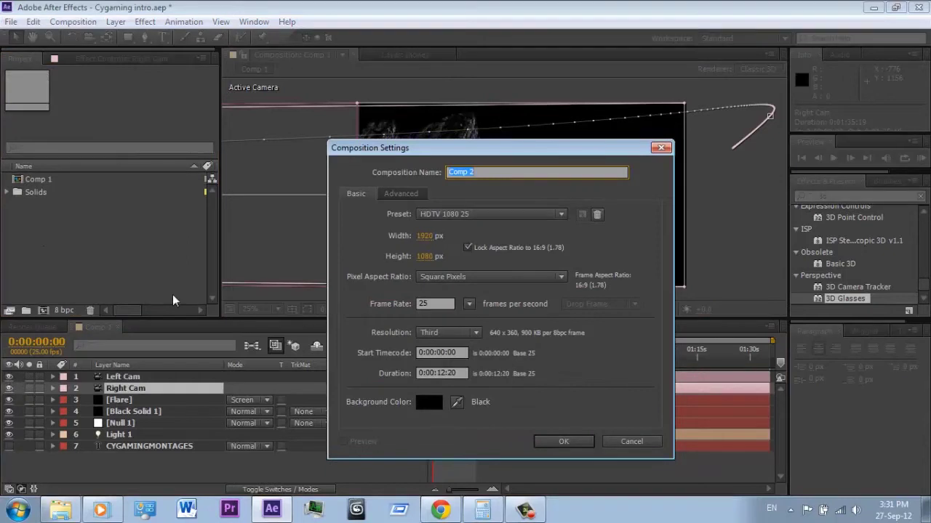
pyautogui.write('Right Eye')
pyautogui.press('Return')
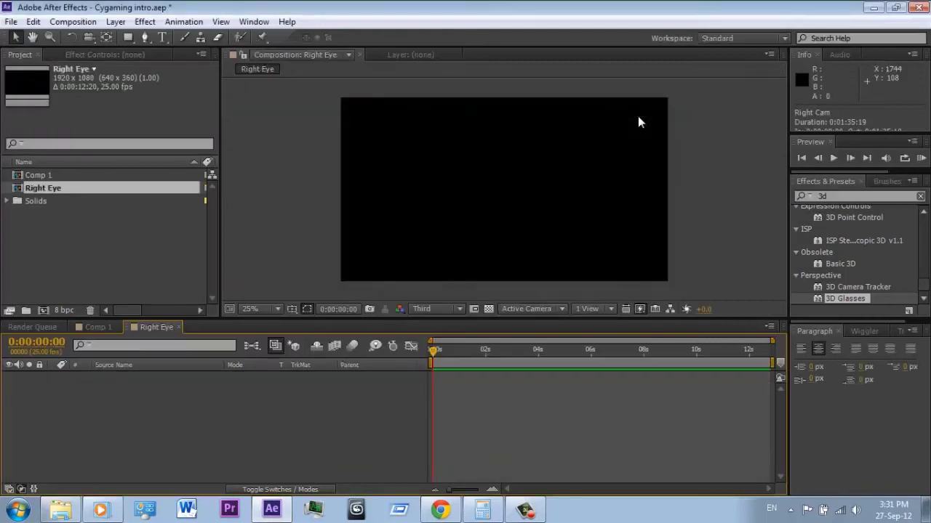
pyautogui.click(43, 310)
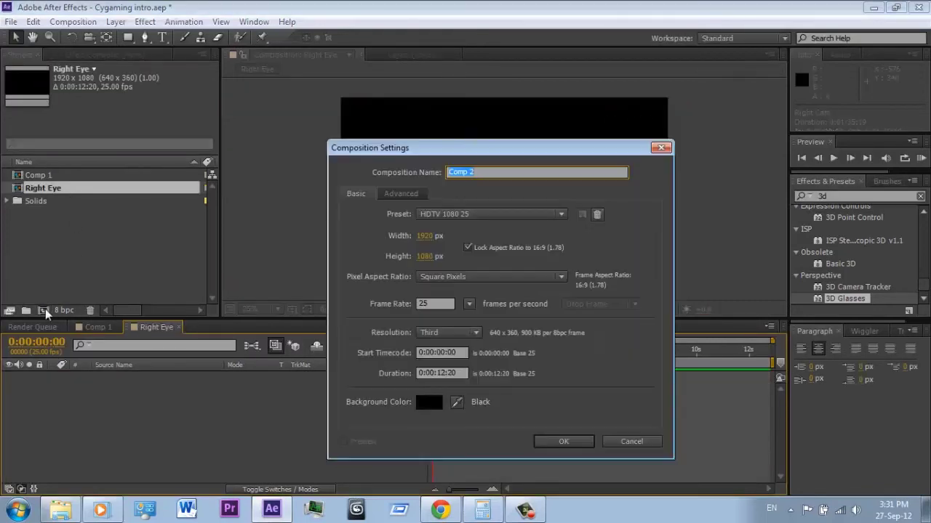
pyautogui.write('Left Eye')
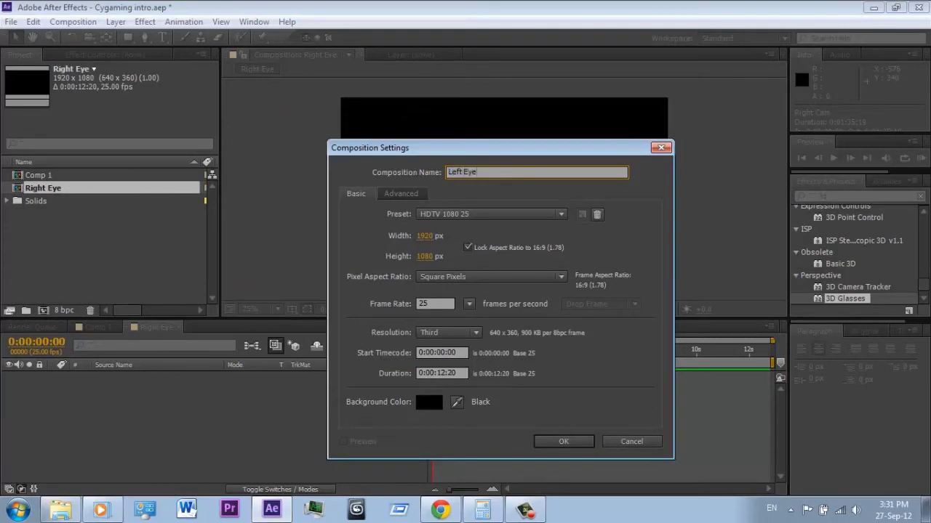
pyautogui.press('Return')
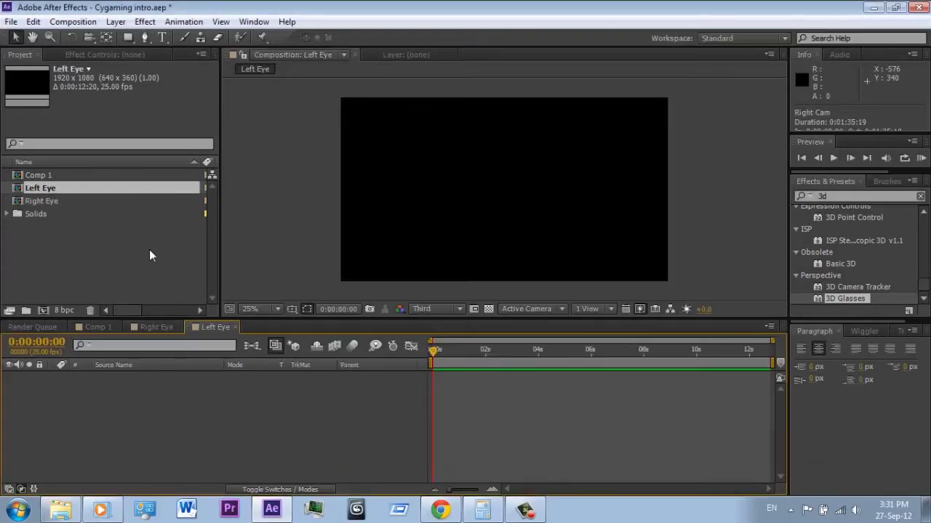
pyautogui.click(162, 327)
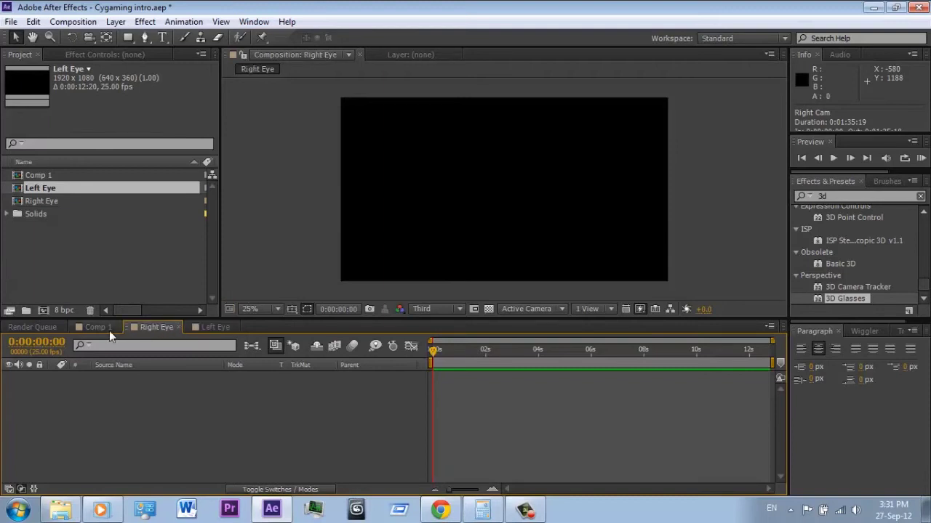
pyautogui.click(109, 328)
pyautogui.click(172, 453)
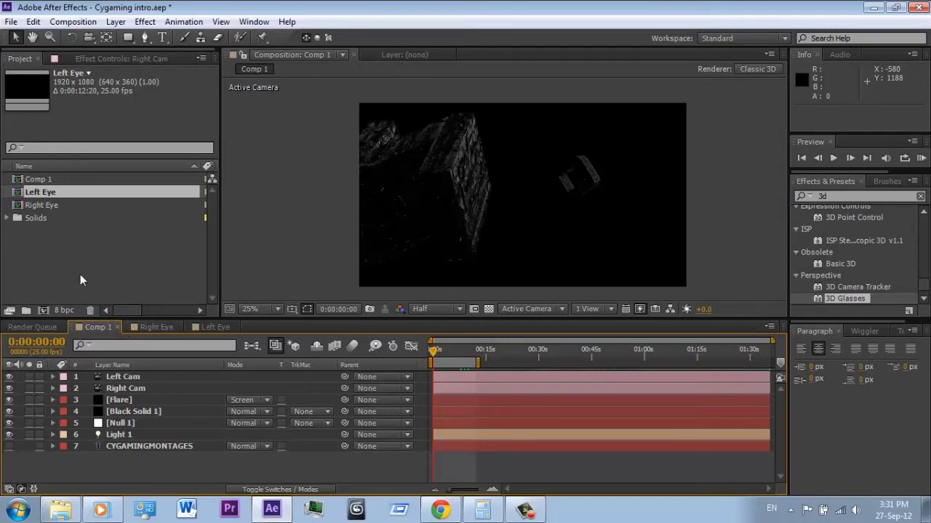
pyautogui.moveTo(153, 467); pyautogui.dragTo(84, 374)
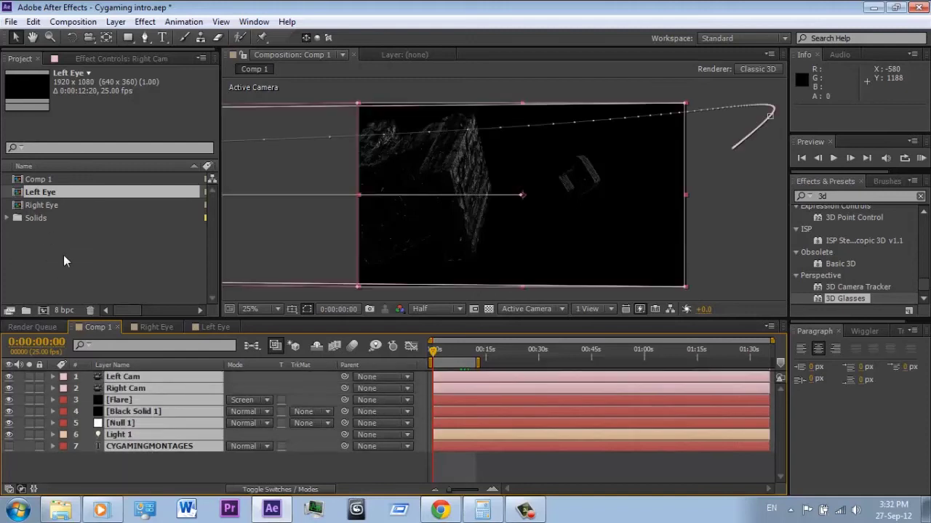
# Duplicate the Comp 1 composition in the project and clear the layer selection in its timeline.
pyautogui.click(38, 180)
pyautogui.hotkey('ctrl', 'd')
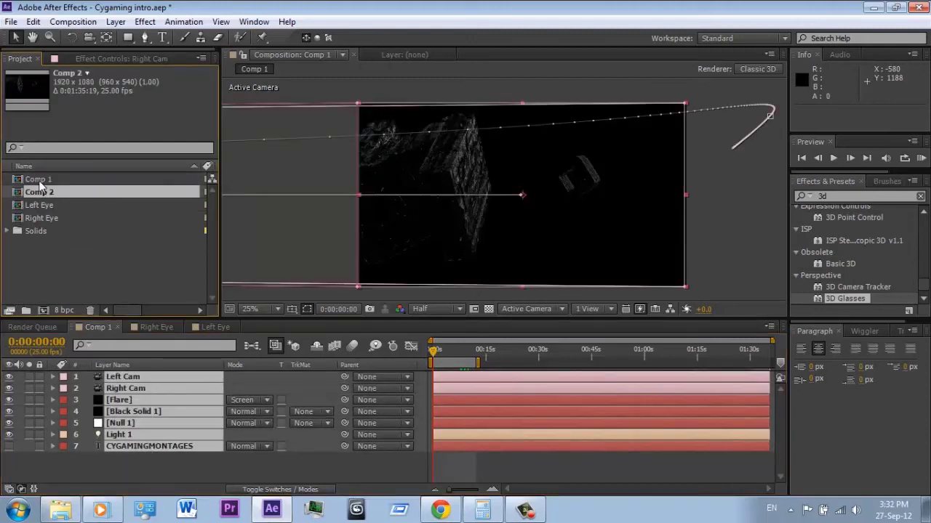
pyautogui.click(72, 283)
pyautogui.click(40, 181)
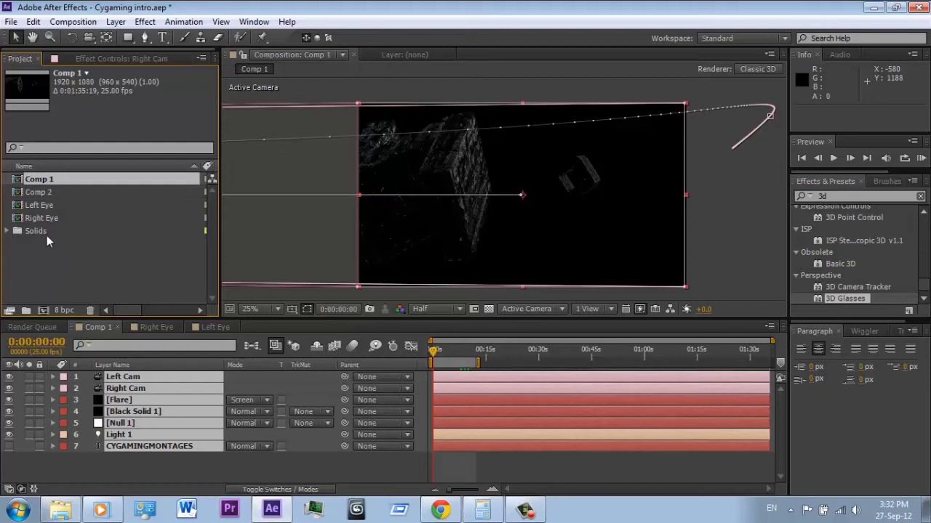
pyautogui.click(142, 455)
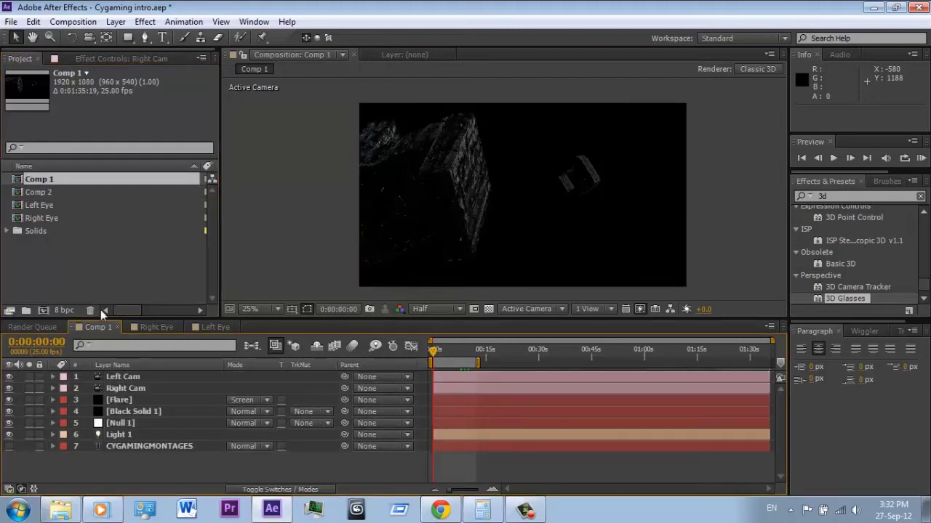
# Rename the original Comp 1 composition as Left.
pyautogui.click(45, 180)
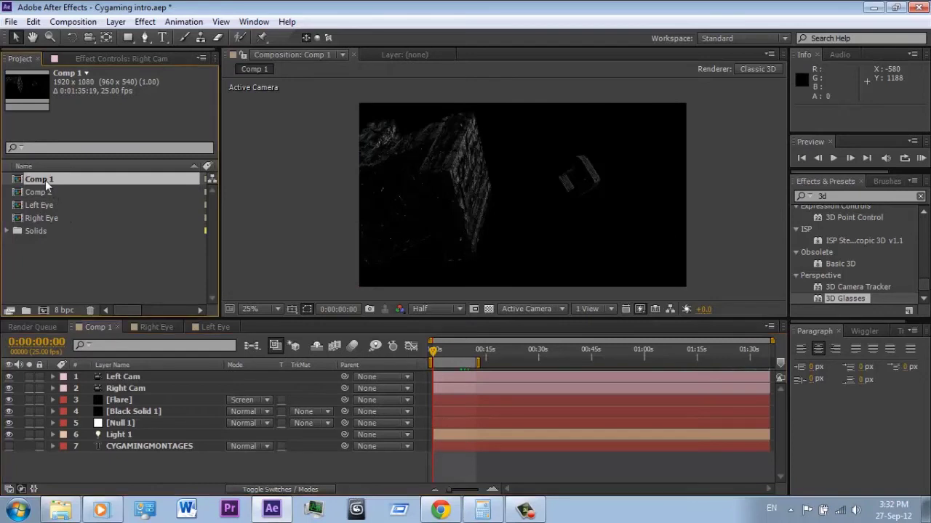
pyautogui.rightClick(45, 180)
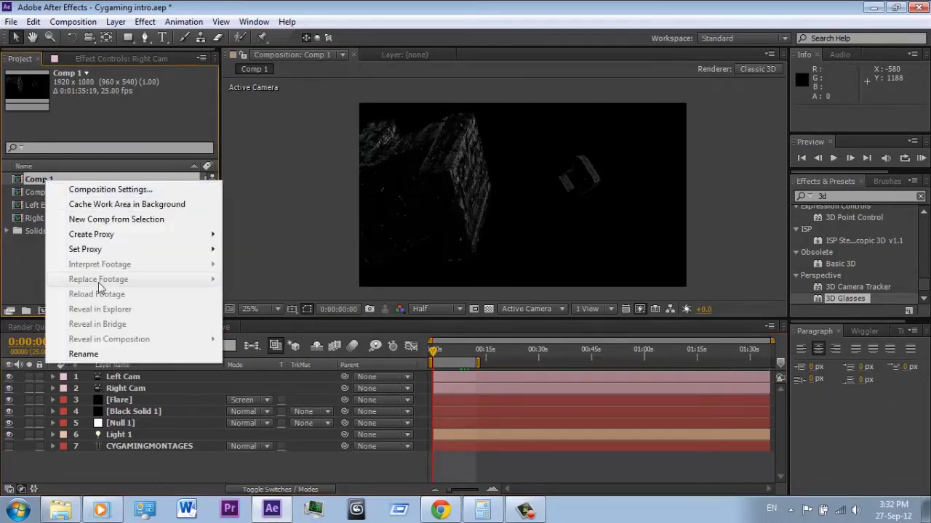
pyautogui.click(83, 354)
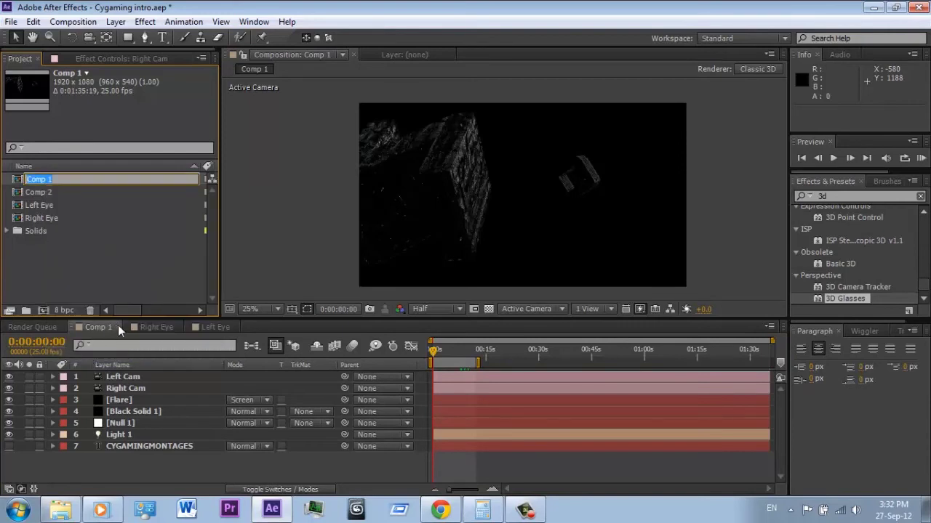
pyautogui.write('L')
pyautogui.press('Return')
# Rename the Comp 2 composition in the project as Right.
pyautogui.rightClick(36, 191)
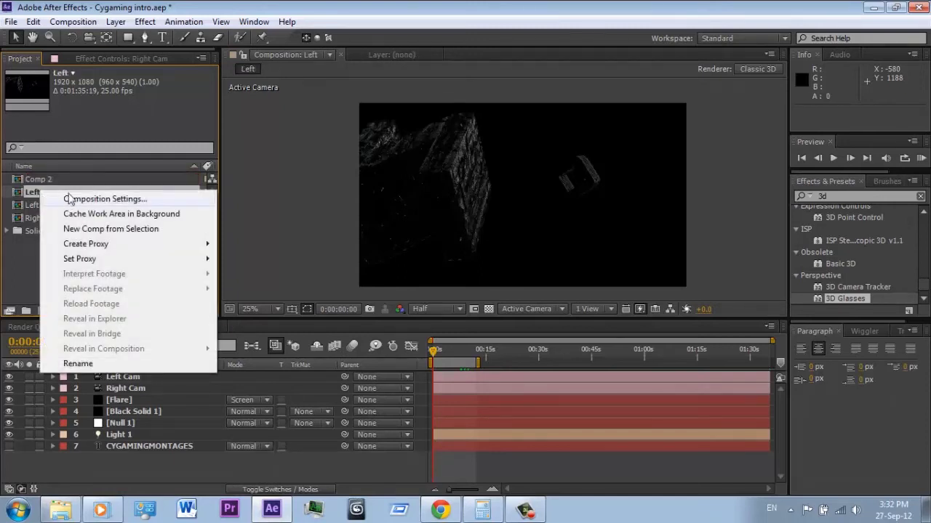
pyautogui.rightClick(64, 176)
pyautogui.click(186, 351)
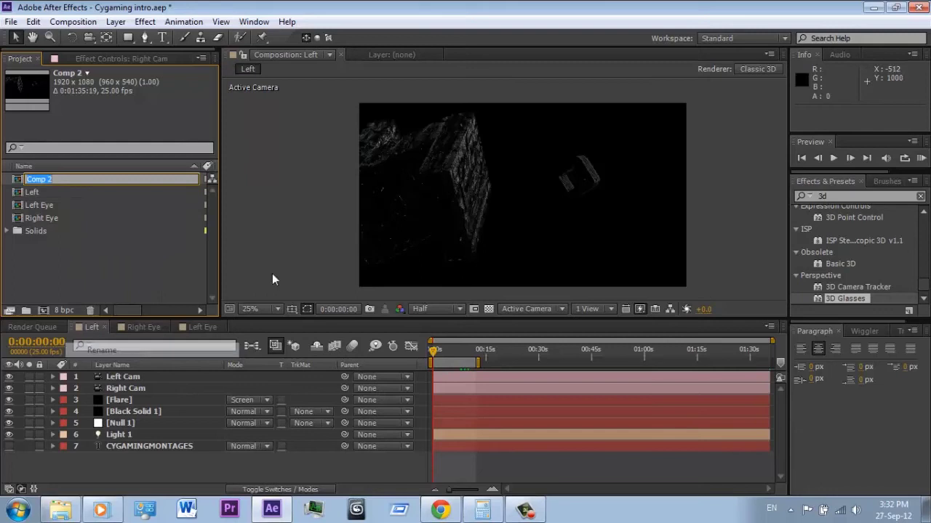
pyautogui.write('Right')
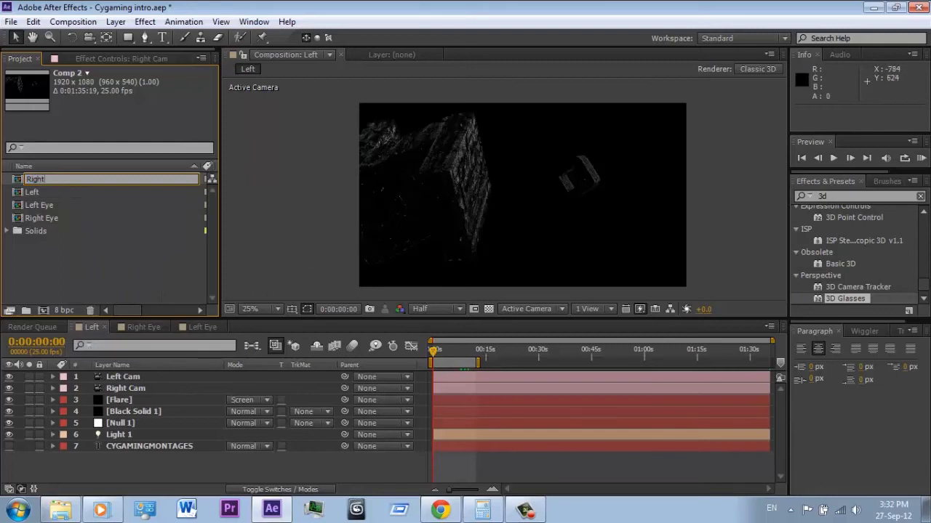
pyautogui.press('Return')
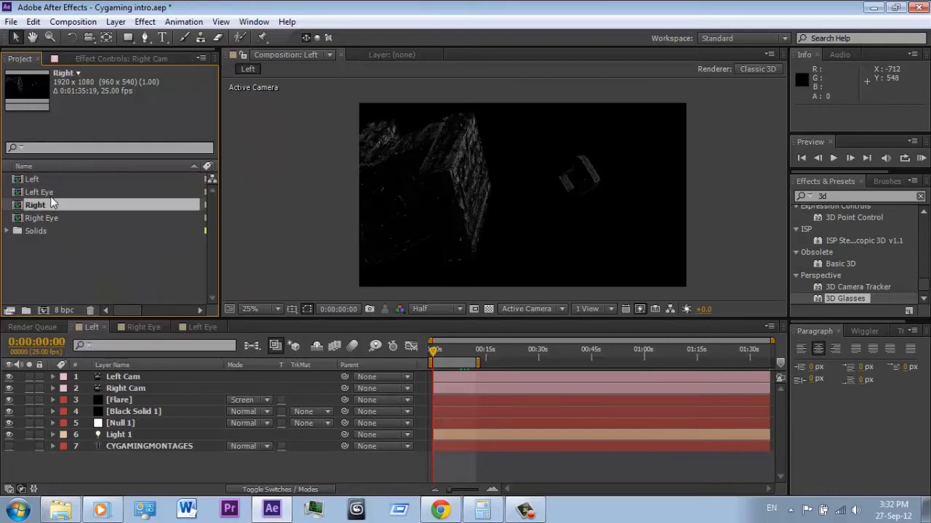
# Delete the Left Eye and Right Eye compositions from the project and clear the layer selection in the timeline.
pyautogui.moveTo(132, 462); pyautogui.dragTo(72, 364)
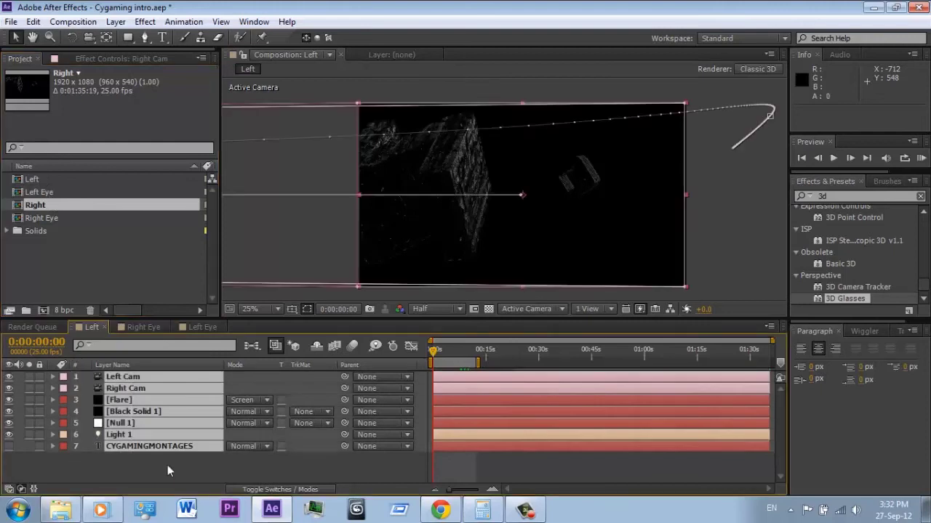
pyautogui.moveTo(167, 465); pyautogui.dragTo(101, 371)
pyautogui.click(54, 219)
pyautogui.keyDown('ctrl'); pyautogui.click(50, 192); pyautogui.keyUp('ctrl')
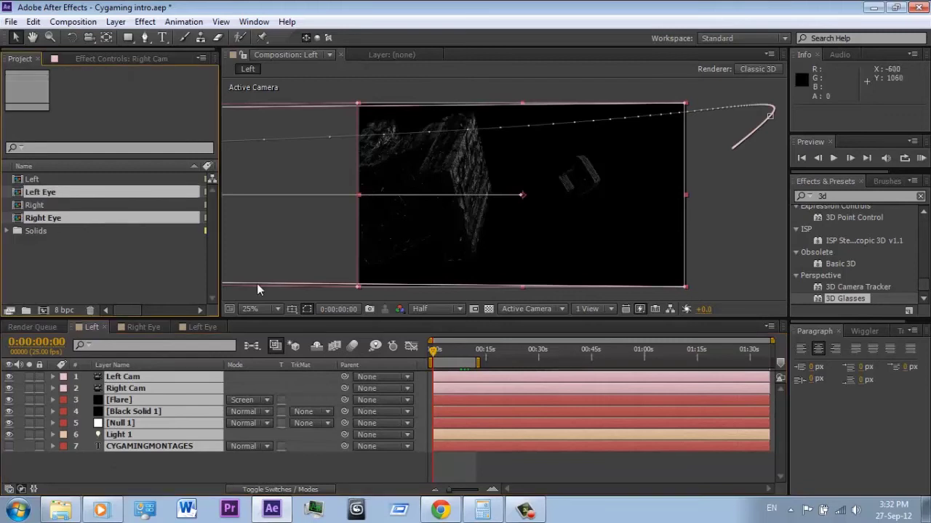
pyautogui.press('Delete')
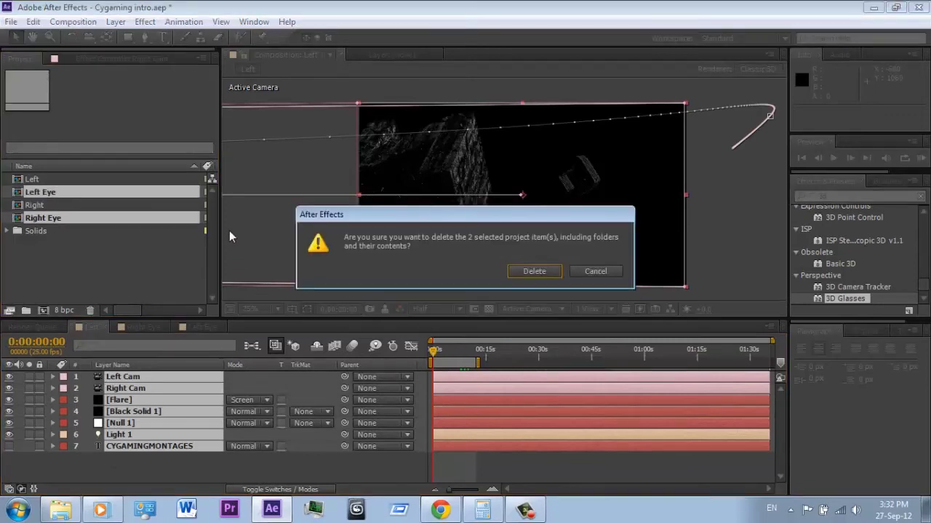
pyautogui.press('Return')
pyautogui.click(45, 203)
pyautogui.click(48, 180)
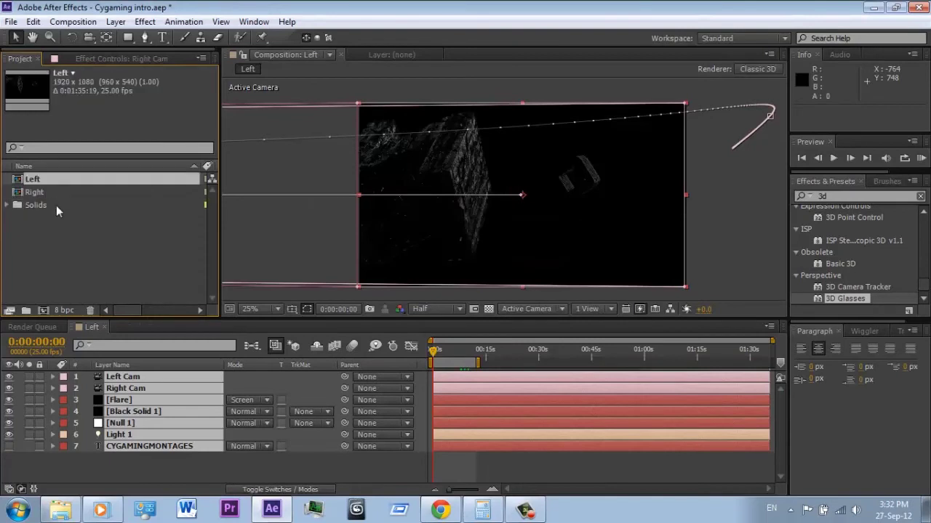
pyautogui.click(155, 460)
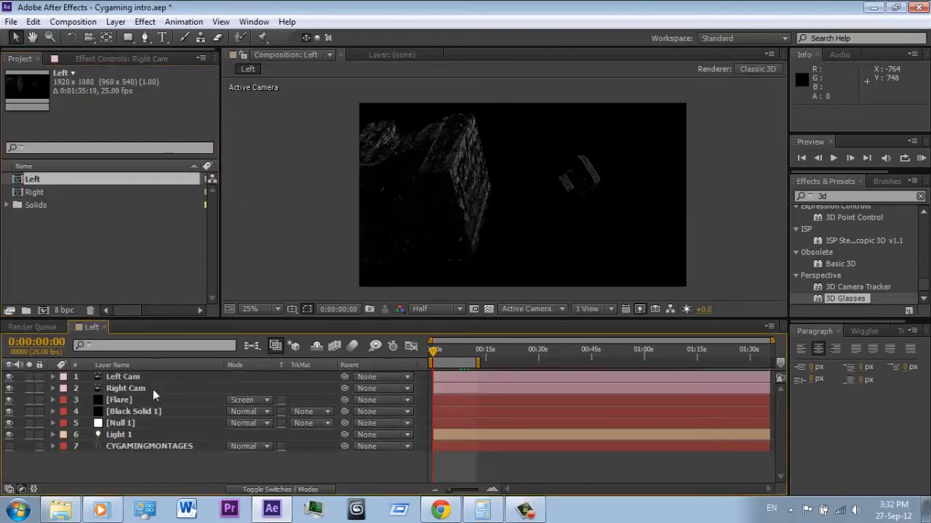
# Hide the Right Cam layer in the Left composition and the Left Cam layer in the Right composition, comparing both views.
pyautogui.click(10, 389)
pyautogui.doubleClick(40, 192)
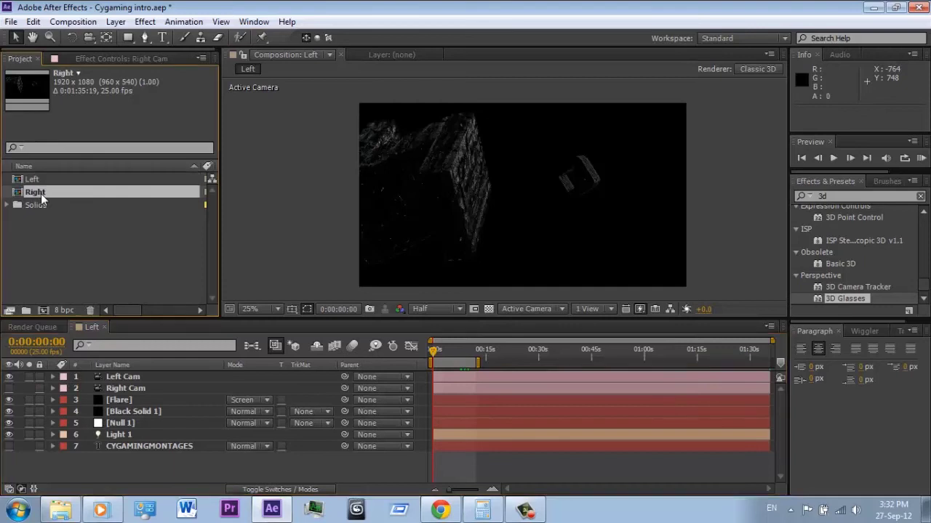
pyautogui.click(10, 378)
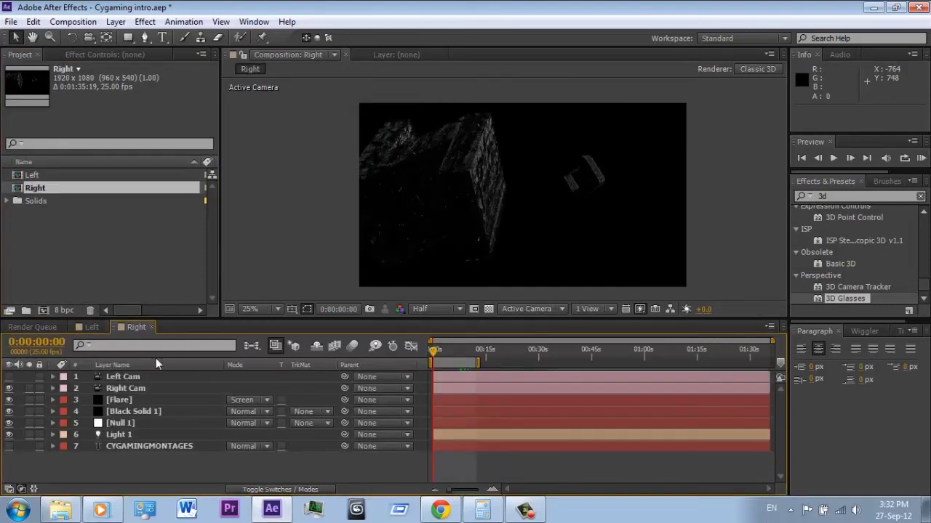
pyautogui.click(92, 327)
pyautogui.click(123, 326)
pyautogui.click(91, 327)
# Create a new composition named 3D Composition with the HDTV 1080 25 preset.
pyautogui.click(109, 238)
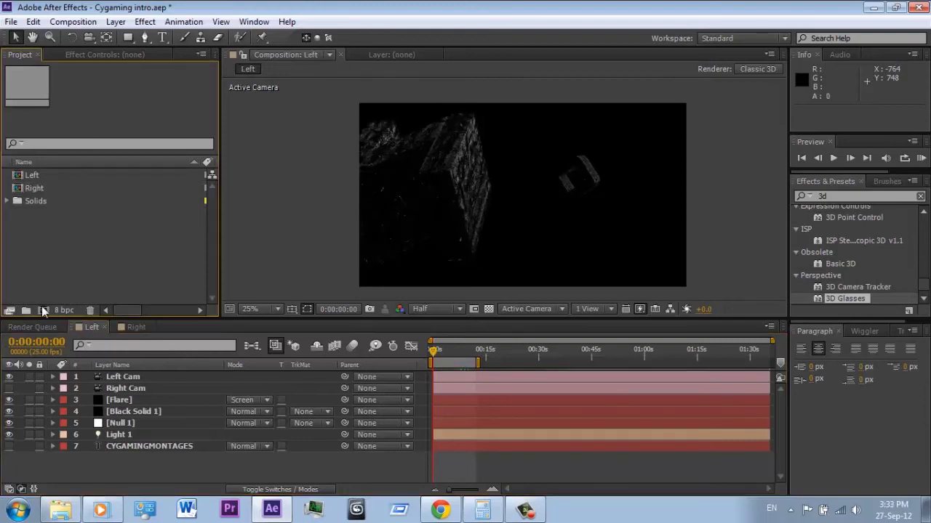
pyautogui.click(43, 310)
pyautogui.write('3')
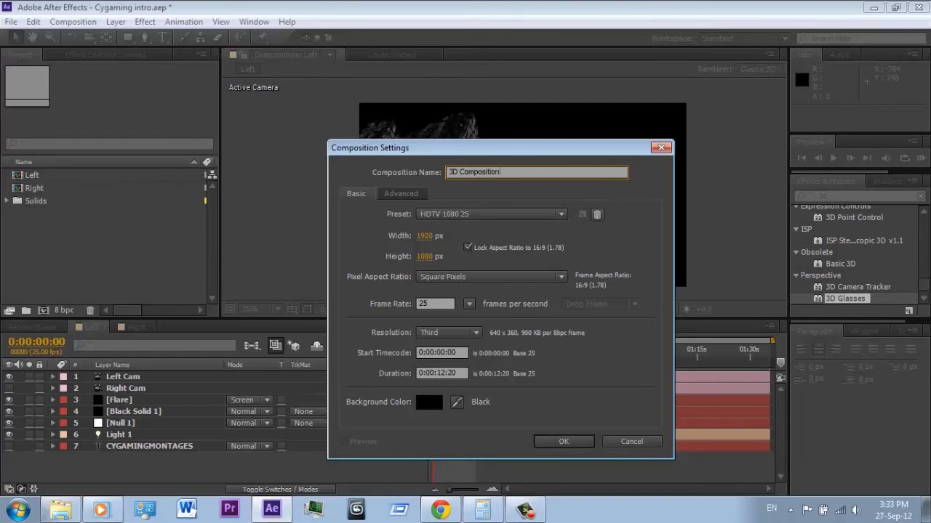
pyautogui.write('D Composition')
pyautogui.press('Return')
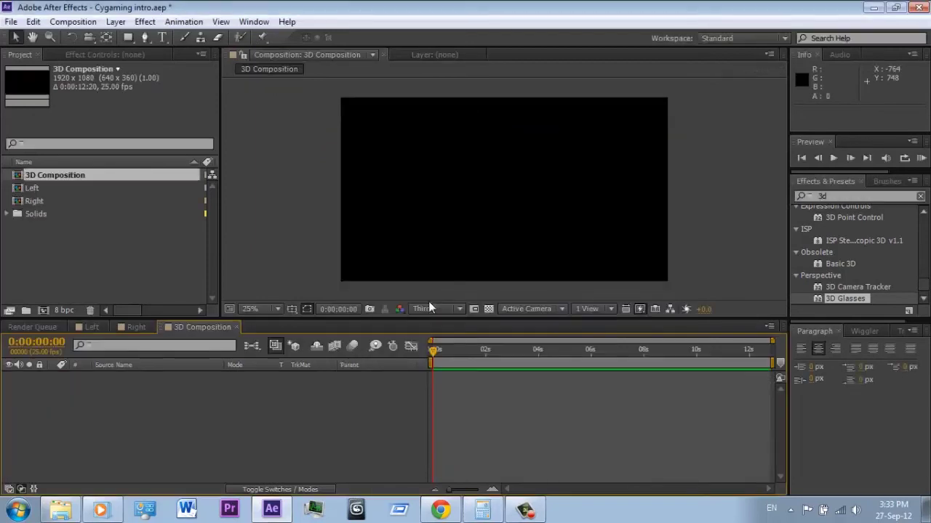
# Add a black 1920 x 1080 px solid named 3D Layer to the 3D Composition.
pyautogui.click(66, 201)
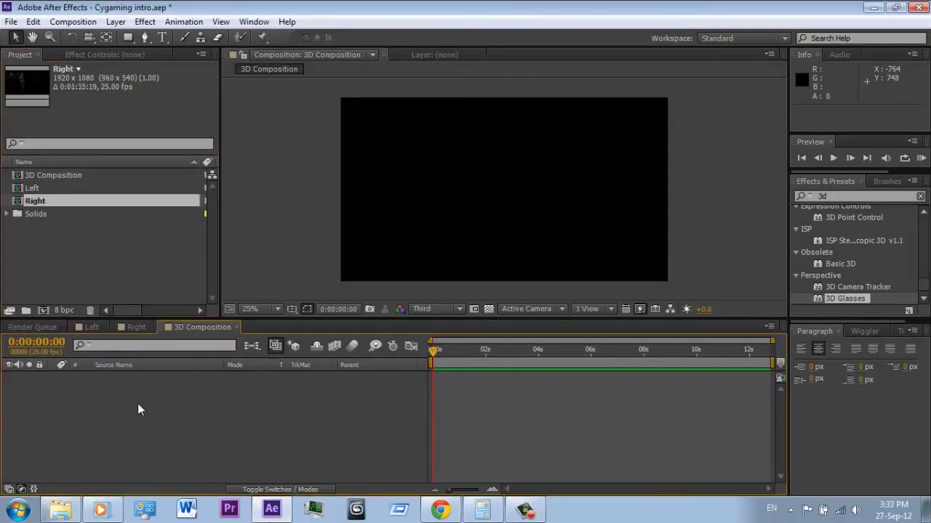
pyautogui.hotkey('ctrl', 'y')
pyautogui.write('3D')
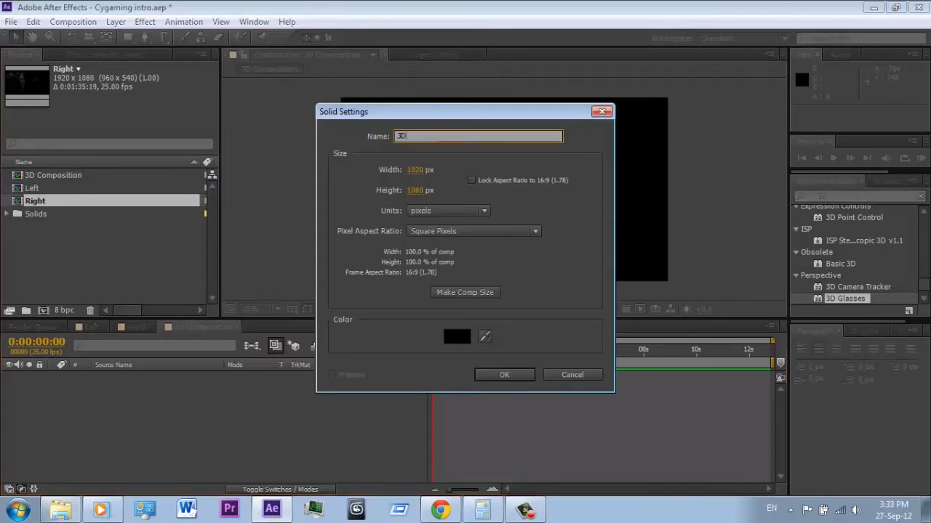
pyautogui.write(' Layer')
pyautogui.press('Return')
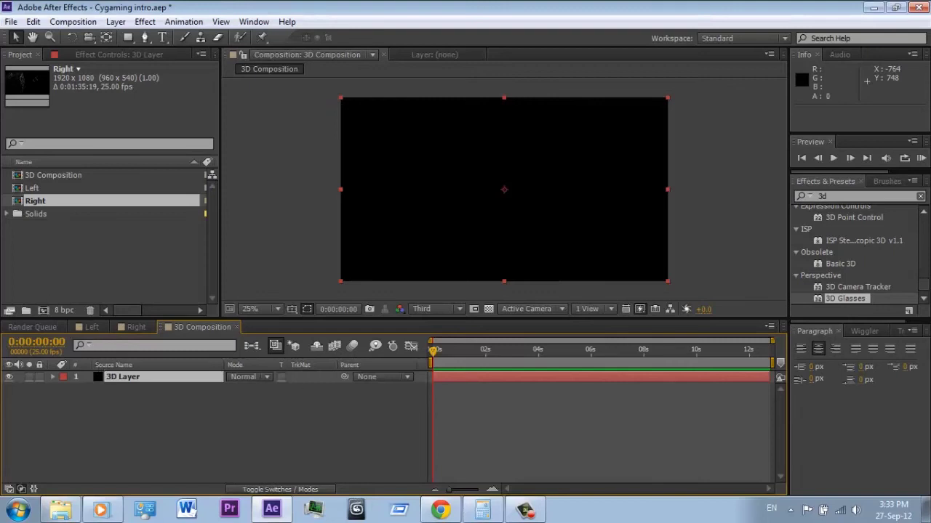
# Find the 3D Glasses effect and apply it to the 3D Layer solid.
pyautogui.click(822, 277)
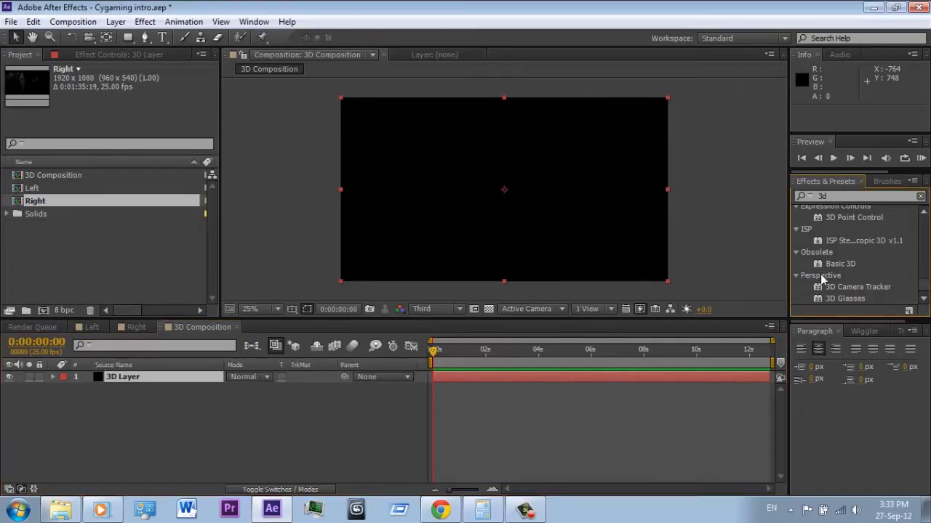
pyautogui.click(844, 197)
pyautogui.write('g')
pyautogui.moveTo(845, 223); pyautogui.dragTo(140, 375)
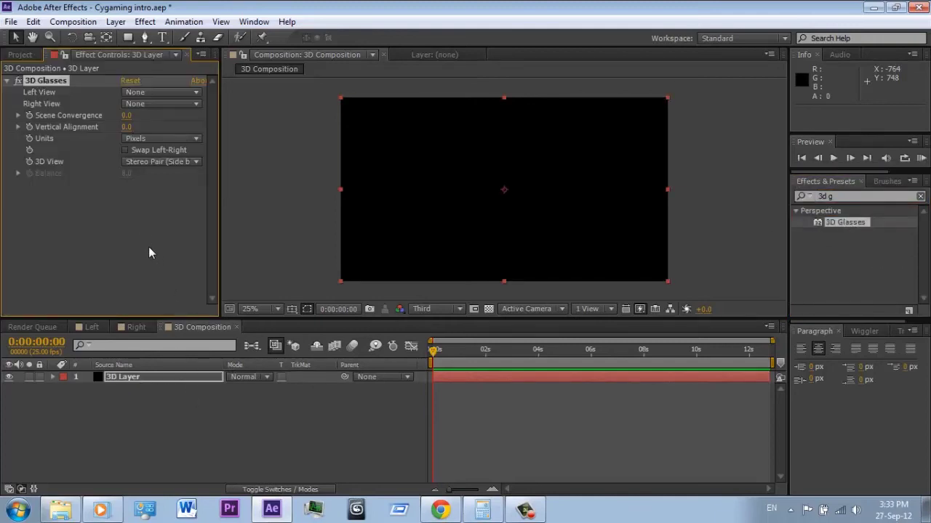
# Place the Left and Right compositions beneath the 3D Layer, then hide and lock both layers.
pyautogui.click(20, 55)
pyautogui.click(77, 189)
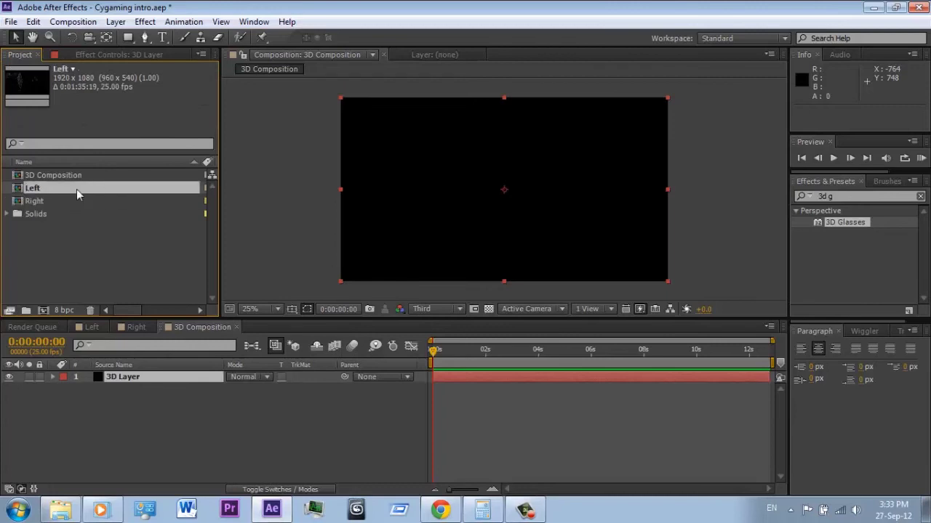
pyautogui.keyDown('shift'); pyautogui.click(75, 198); pyautogui.keyUp('shift')
pyautogui.moveTo(72, 191); pyautogui.dragTo(153, 430)
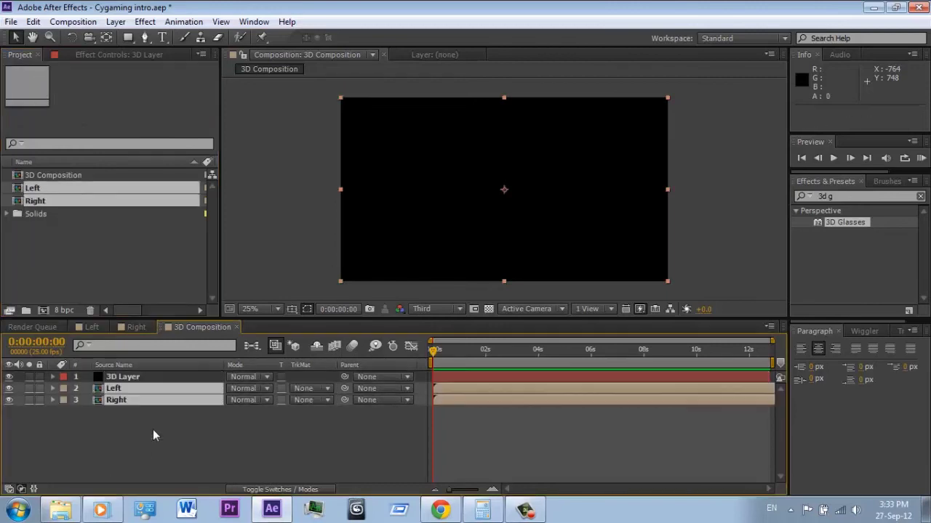
pyautogui.click(208, 451)
pyautogui.moveTo(13, 390); pyautogui.dragTo(40, 411)
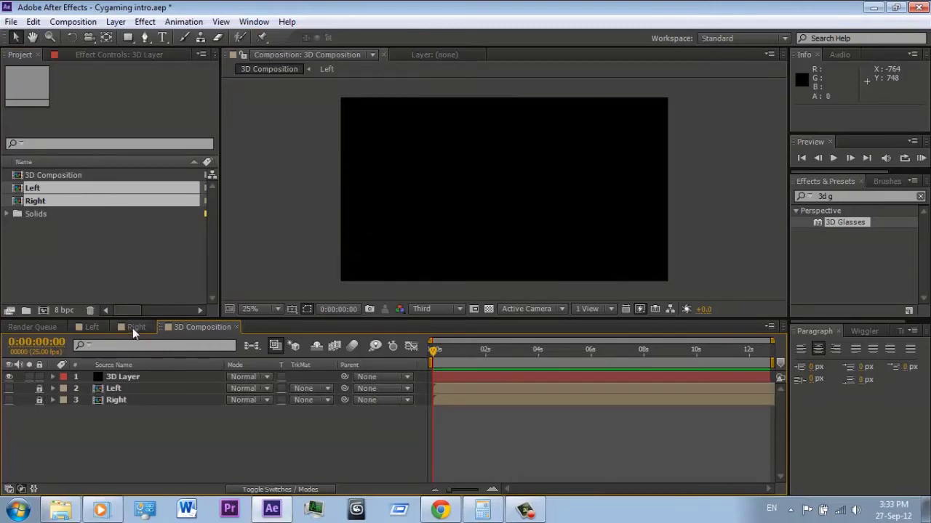
# Set the 3D Glasses effect's Left View to the Left layer and its Right View to the Right layer.
pyautogui.click(102, 55)
pyautogui.click(122, 378)
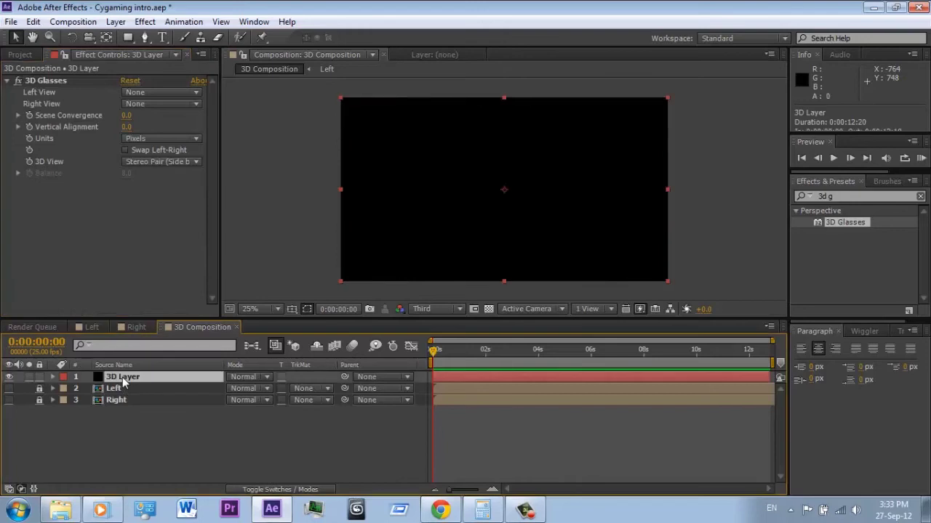
pyautogui.click(157, 92)
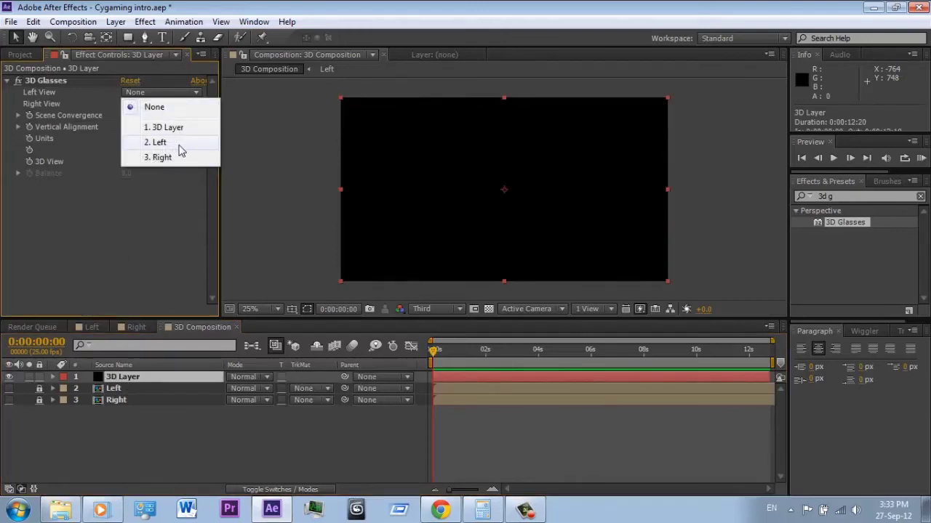
pyautogui.click(181, 149)
pyautogui.click(163, 104)
pyautogui.click(176, 168)
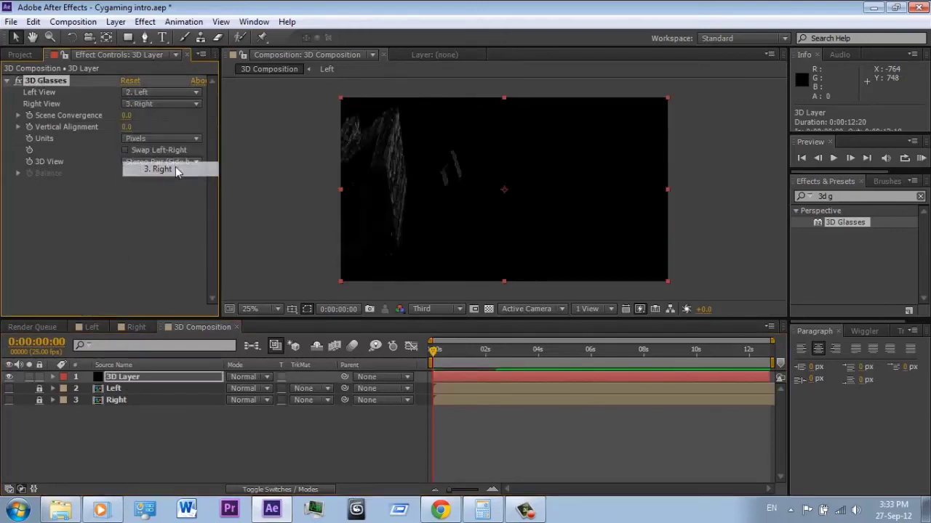
# Try the Swap Left-Right option of the 3D Glasses effect and turn it off again.
pyautogui.moveTo(434, 349)
pyautogui.mouseDown()
pyautogui.moveTo(449, 352)
pyautogui.moveTo(434, 352)
pyautogui.mouseUp()
pyautogui.click(125, 151)
pyautogui.click(125, 150)
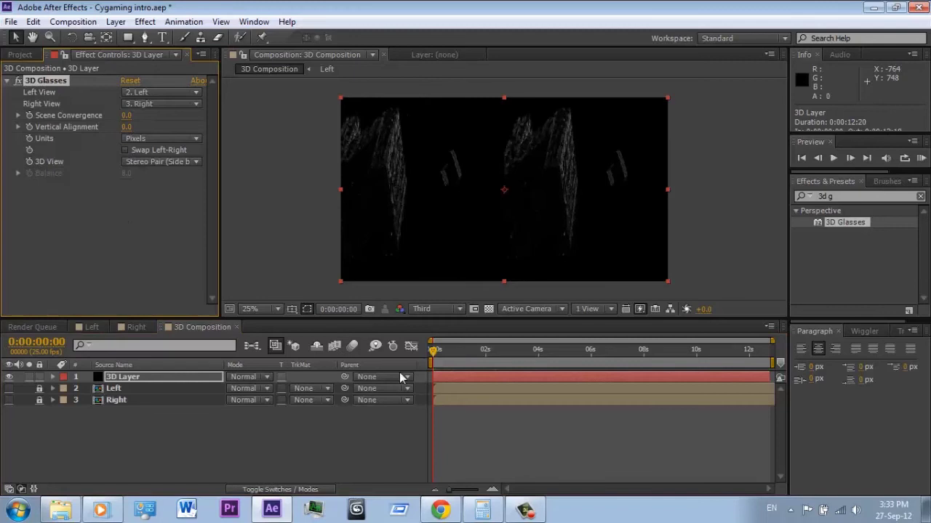
# Set the 3D Glasses effect's 3D View to Balanced Colored Red Blue and scrub the start of the timeline.
pyautogui.click(146, 162)
pyautogui.click(207, 320)
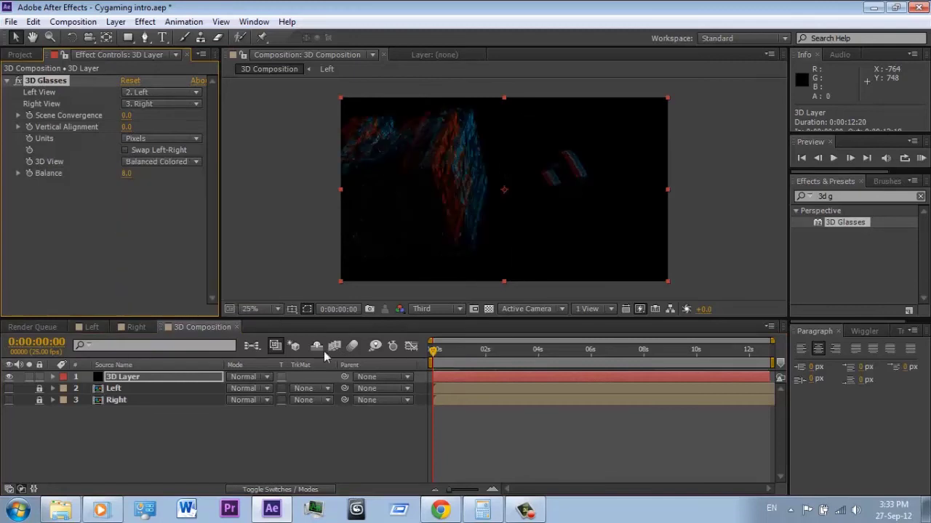
pyautogui.moveTo(440, 352); pyautogui.dragTo(431, 353)
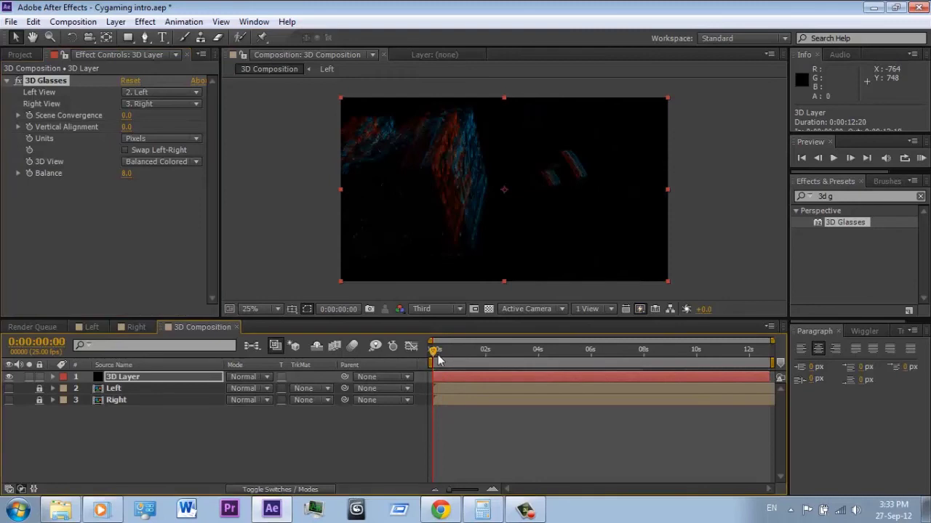
# Switch the 3D Glasses effect's 3D View to an uncoloured stereo layout and scrub the timeline to about 2 seconds.
pyautogui.click(159, 164)
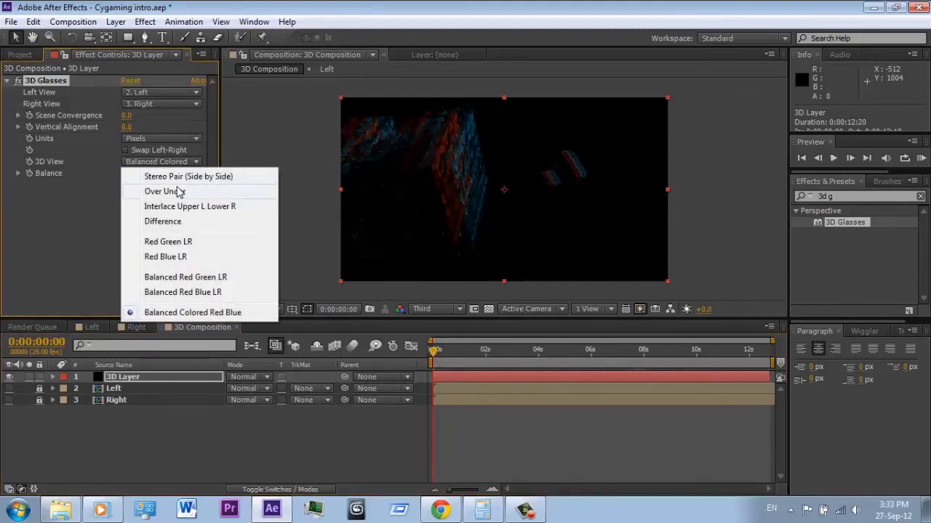
pyautogui.click(175, 186)
pyautogui.moveTo(439, 350); pyautogui.dragTo(484, 349)
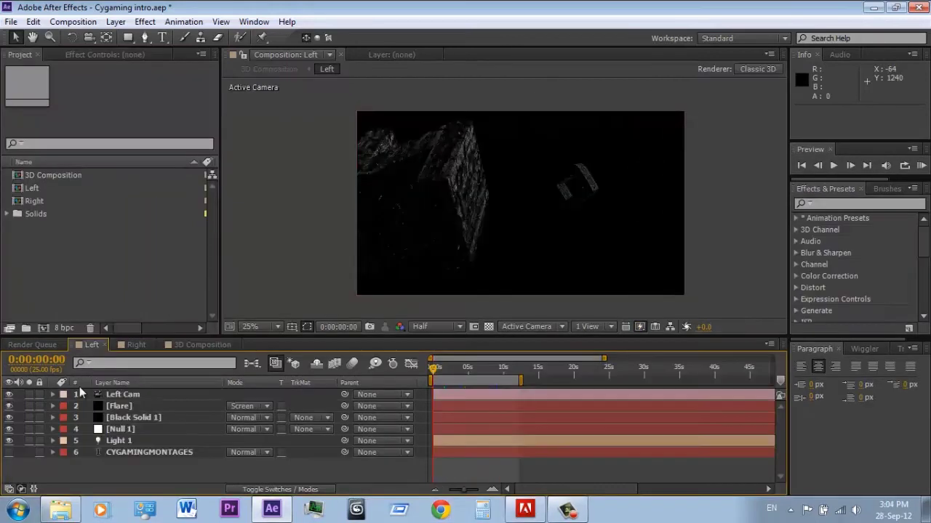
# Add a null object to the Left composition and rename it Right cam RIG.
pyautogui.click(120, 394)
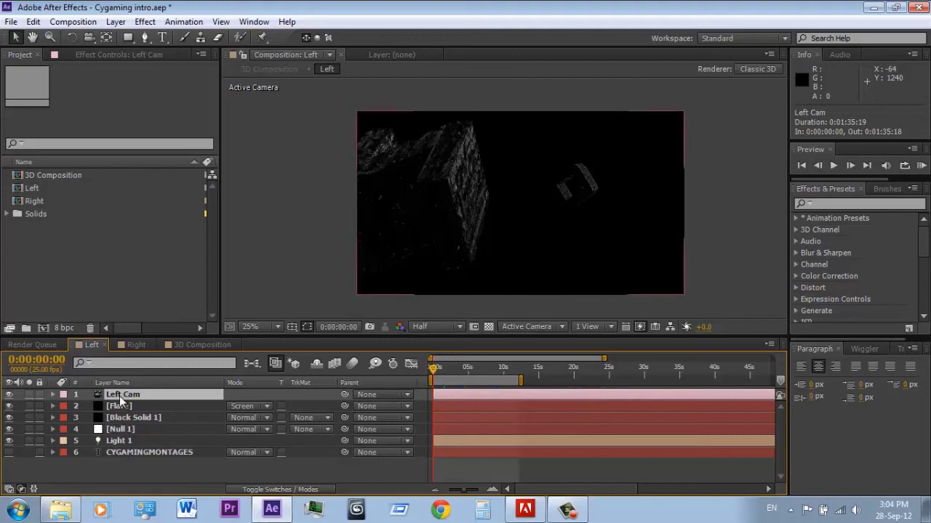
pyautogui.rightClick(143, 466)
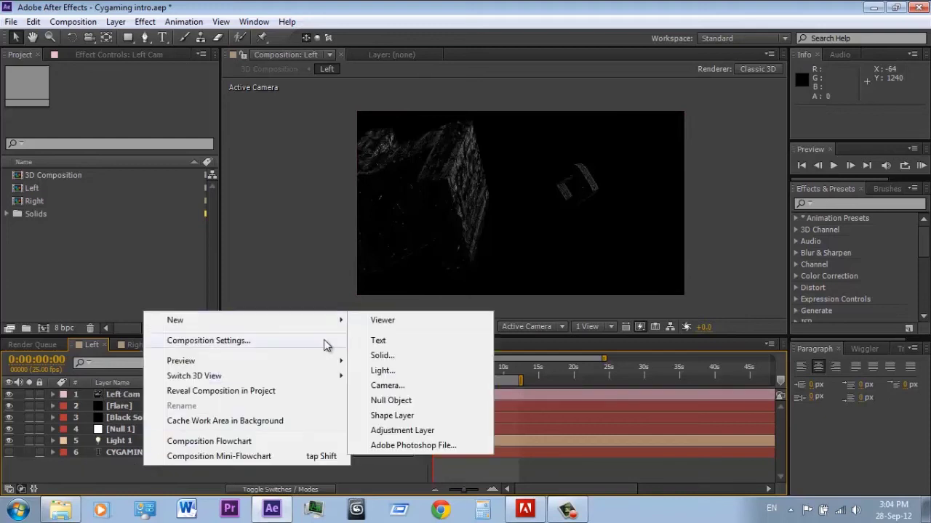
pyautogui.click(407, 400)
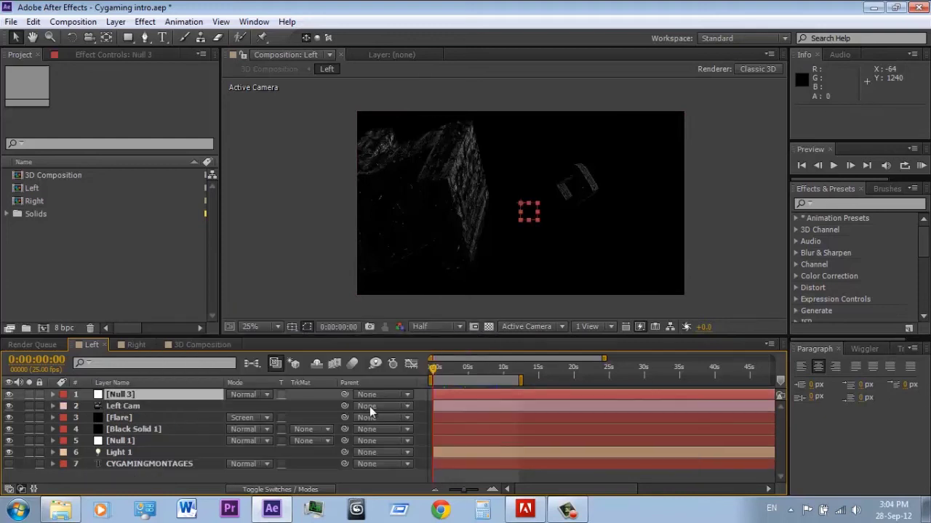
pyautogui.rightClick(160, 396)
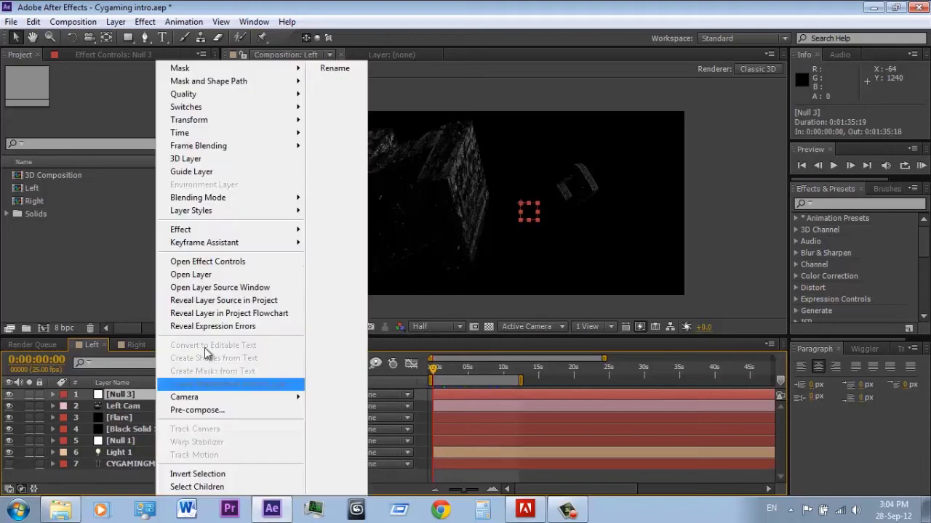
pyautogui.click(335, 68)
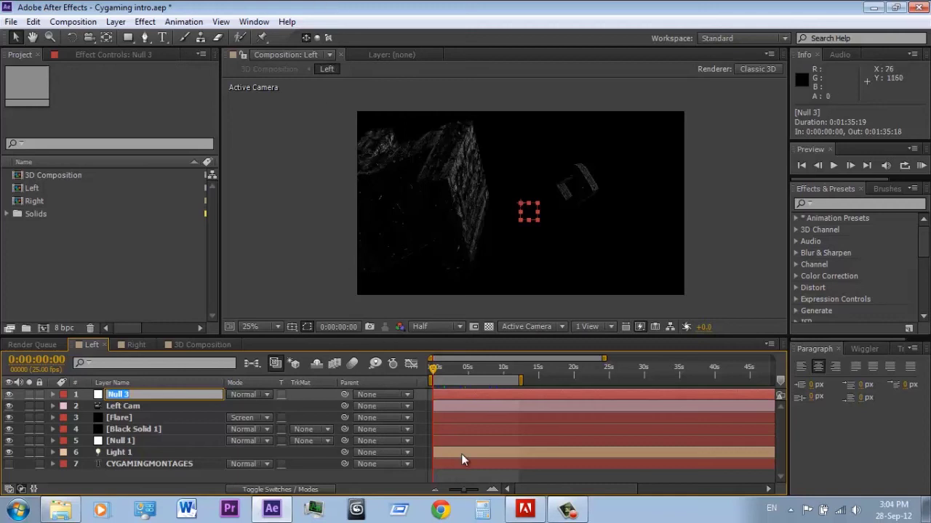
pyautogui.write('Right cam RIG')
pyautogui.press('Return')
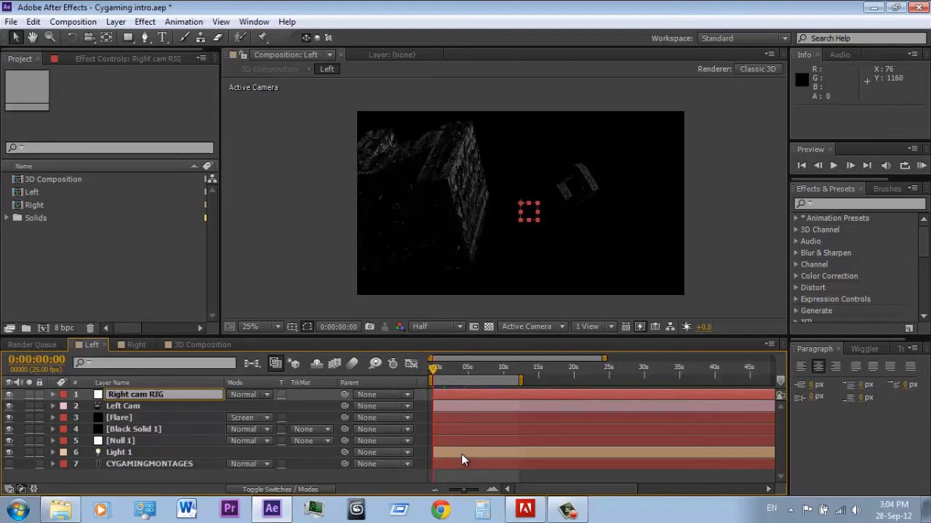
# Duplicate the Left Cam camera in the Left composition and rename the copy Right Cam.
pyautogui.doubleClick(134, 417)
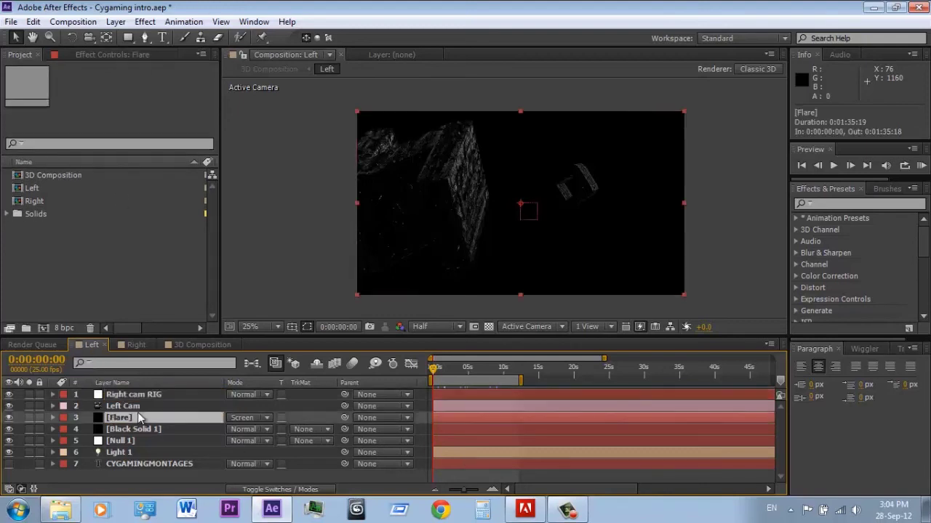
pyautogui.click(285, 54)
pyautogui.hotkey('ctrl', 'd')
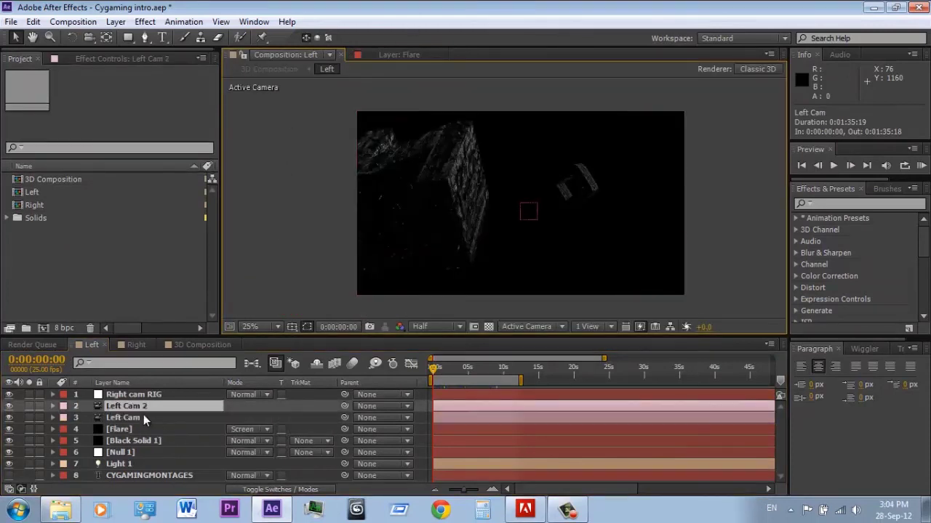
pyautogui.rightClick(143, 403)
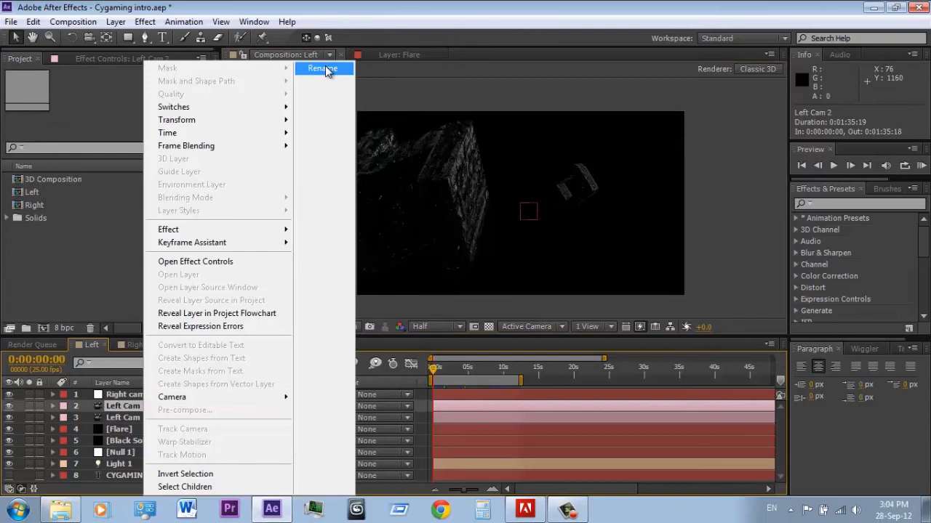
pyautogui.click(325, 65)
pyautogui.write('Right')
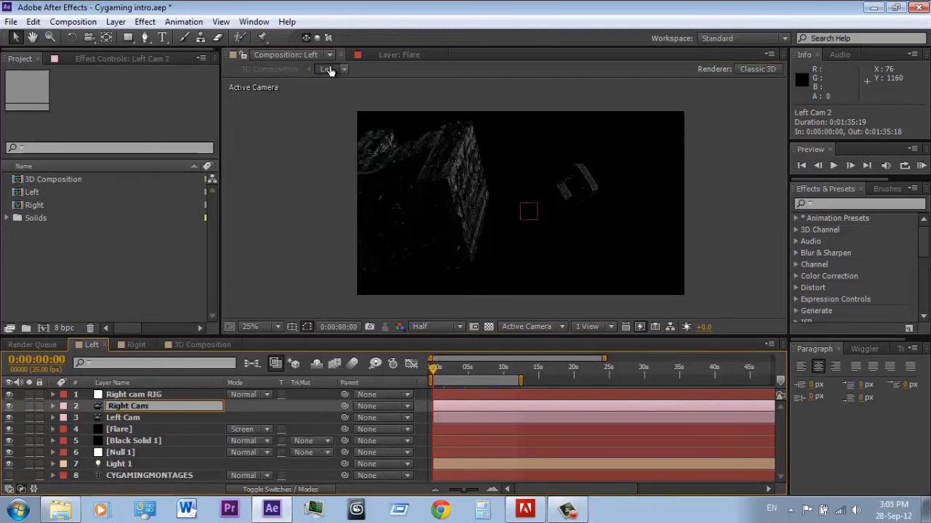
pyautogui.write(' Cam')
pyautogui.press('Return')
# Move Right Cam below Left Cam in the layer stack and hide the Left Cam layer.
pyautogui.moveTo(149, 403); pyautogui.dragTo(147, 420)
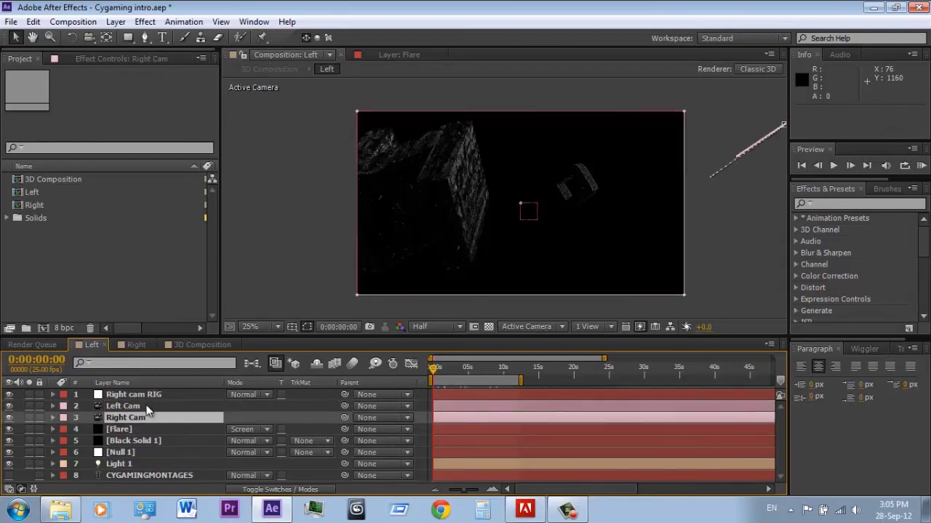
pyautogui.click(146, 408)
pyautogui.click(144, 420)
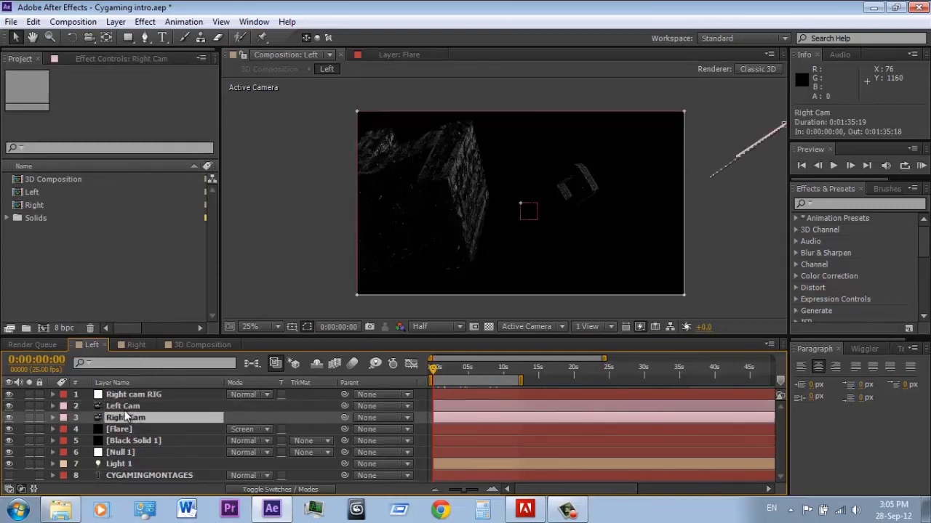
pyautogui.click(116, 408)
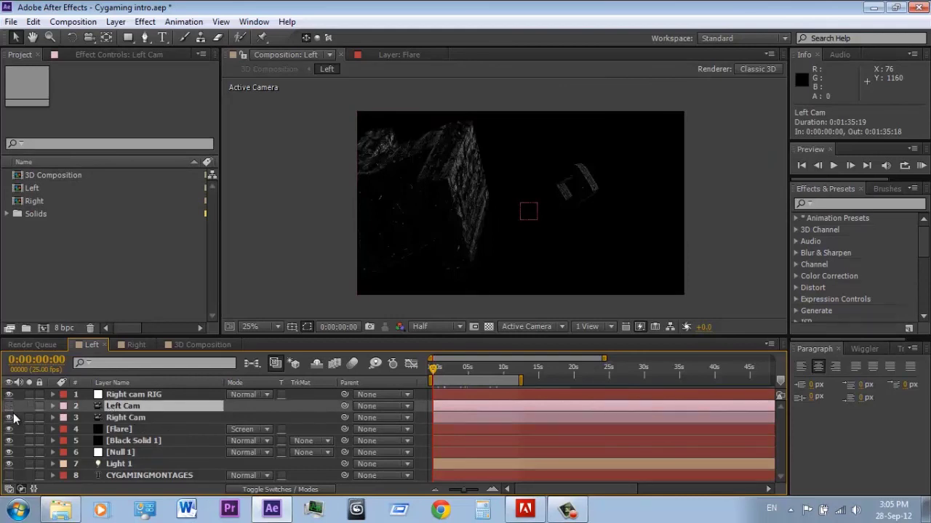
# Parent the Right Cam layer to the Right cam RIG null.
pyautogui.click(98, 420)
pyautogui.click(149, 395)
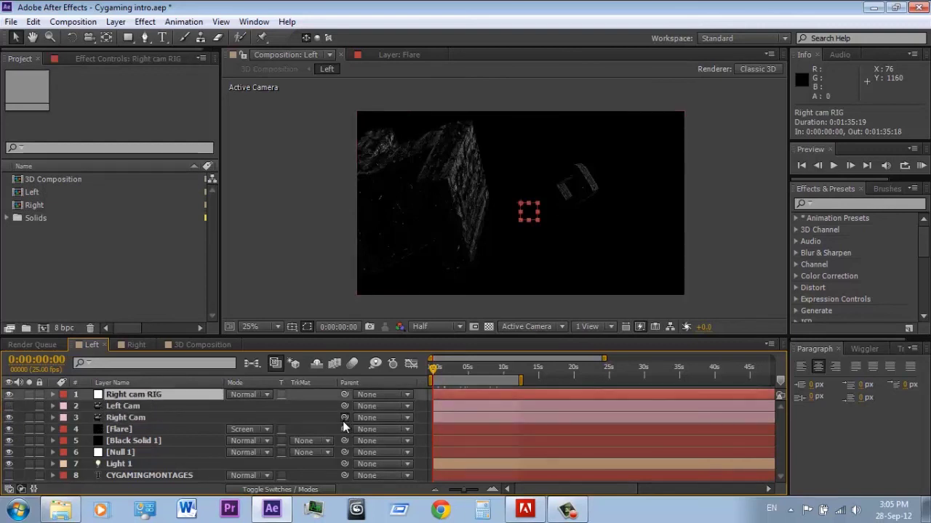
pyautogui.moveTo(339, 420); pyautogui.dragTo(117, 397)
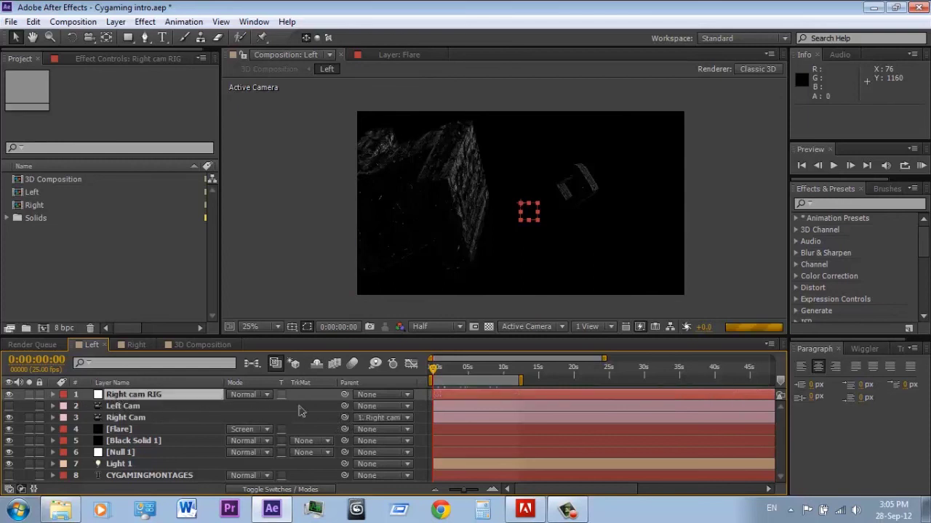
# Reveal only the Position property of the Right Cam layer and of the Right cam RIG null.
pyautogui.click(53, 394)
pyautogui.click(64, 405)
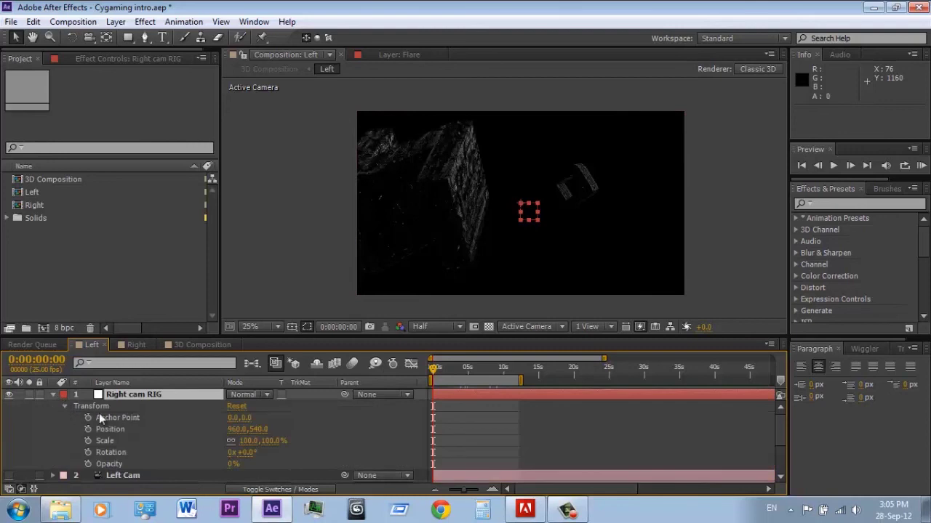
pyautogui.scroll(-3, 240, 447)
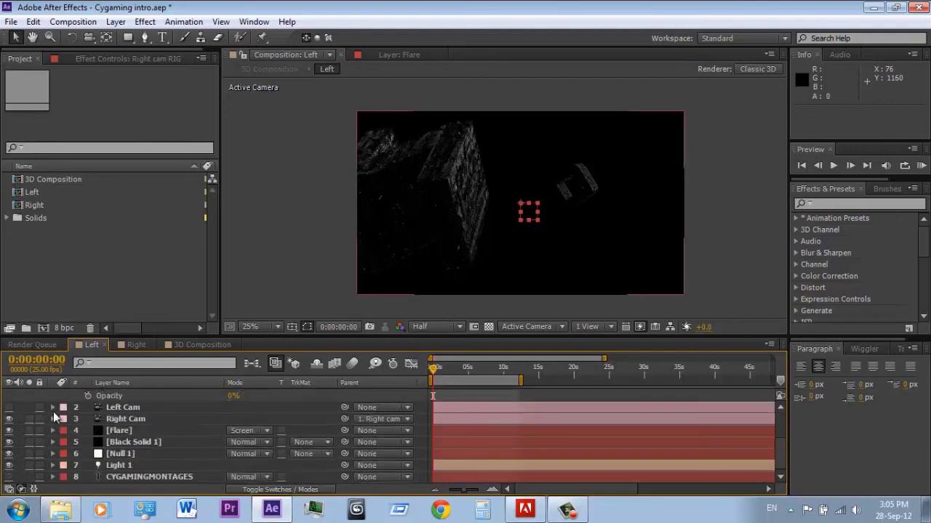
pyautogui.click(52, 420)
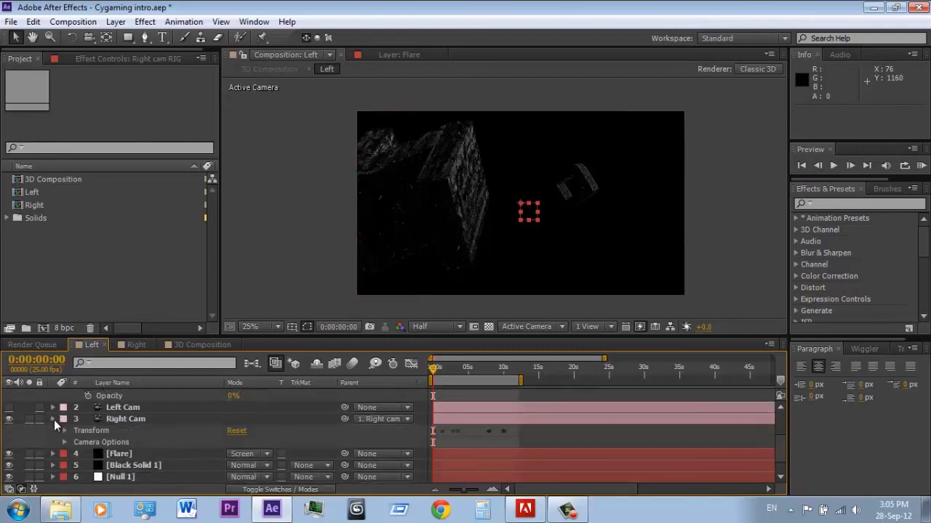
pyautogui.click(54, 420)
pyautogui.click(127, 418)
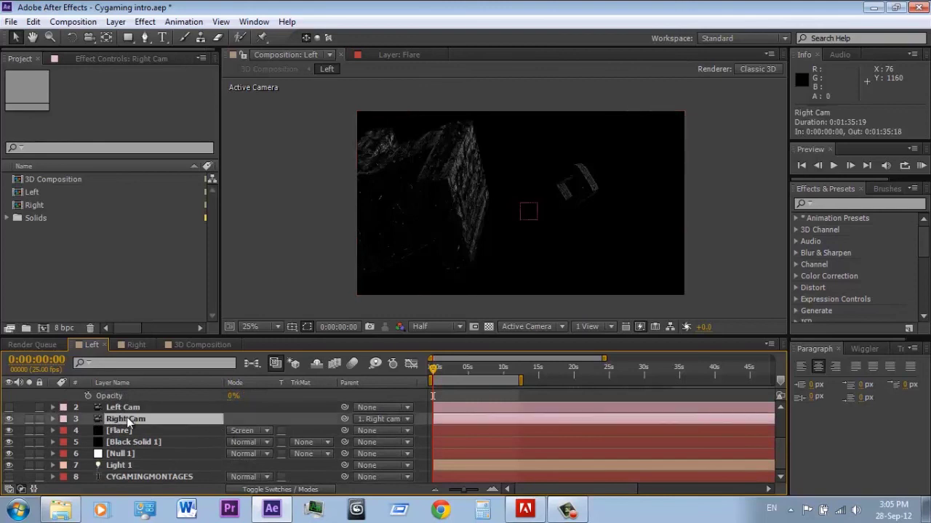
pyautogui.press('p')
pyautogui.scroll(3, 138, 421)
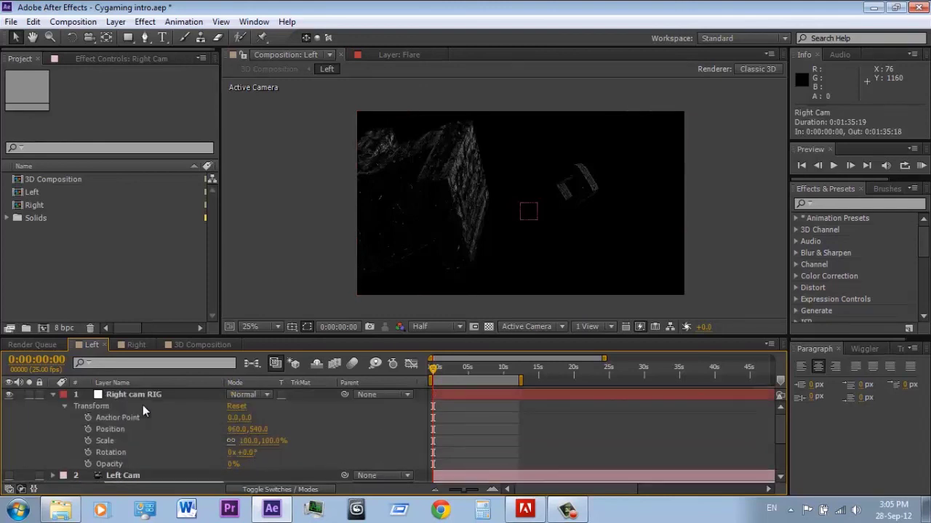
pyautogui.click(133, 396)
pyautogui.press('p')
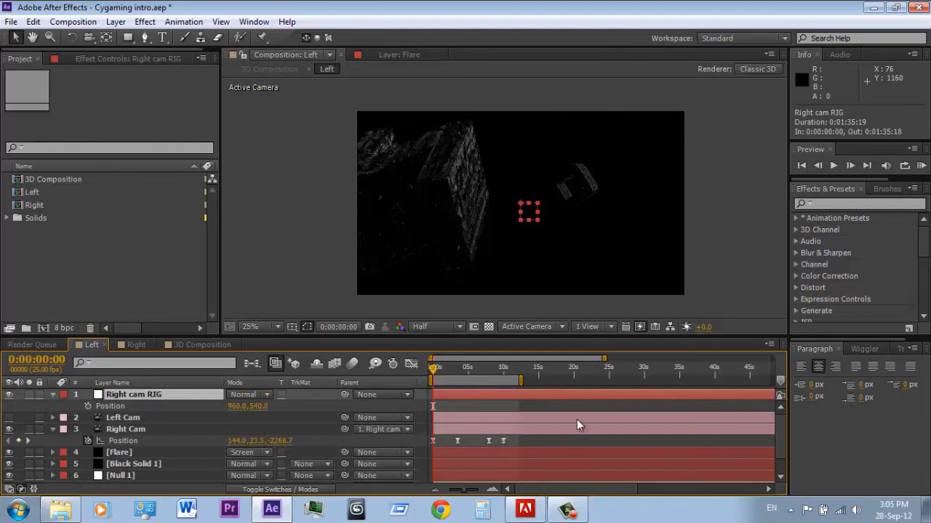
# Move the current time to 0:00:05:20 and set the Right cam RIG null's X position to 965.
pyautogui.click(474, 373)
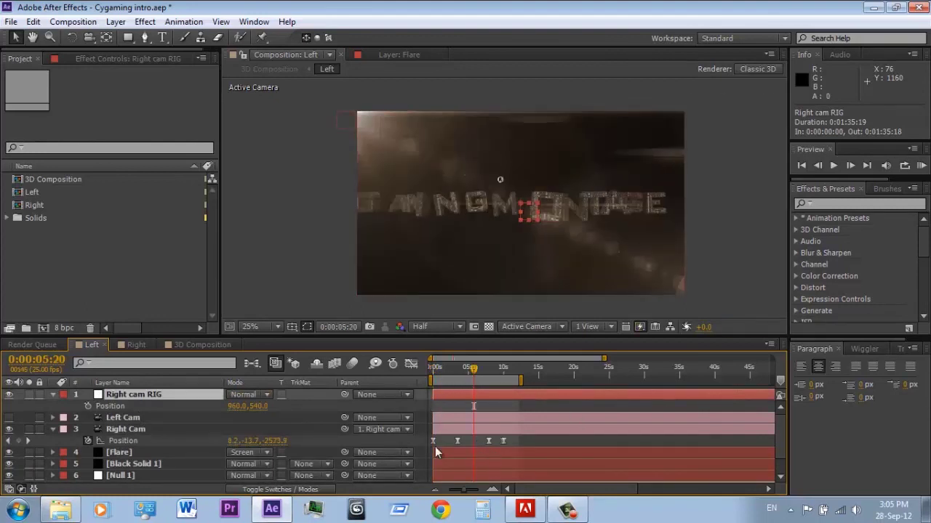
pyautogui.click(240, 408)
pyautogui.write('965')
pyautogui.press('Return')
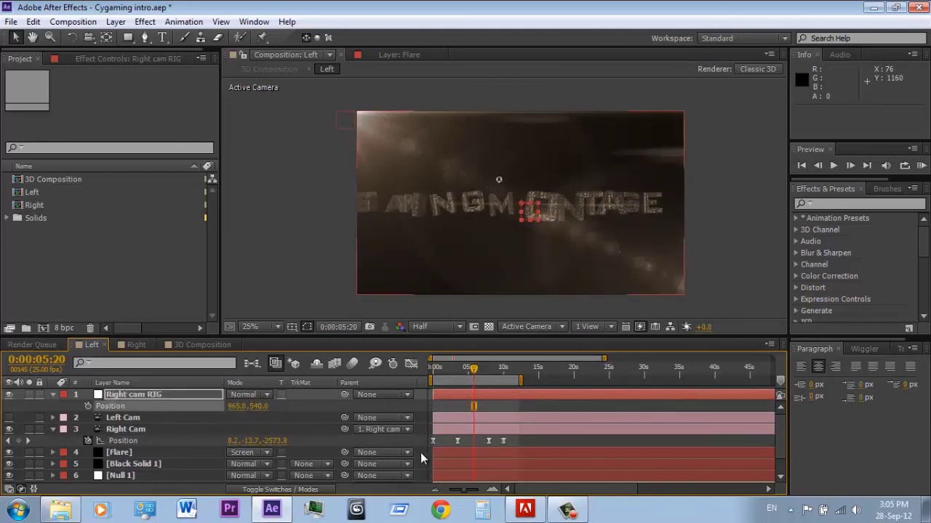
# Toggle Left Cam's visibility to compare the two camera views, leave it on, and return to the 3D Composition.
pyautogui.click(8, 418)
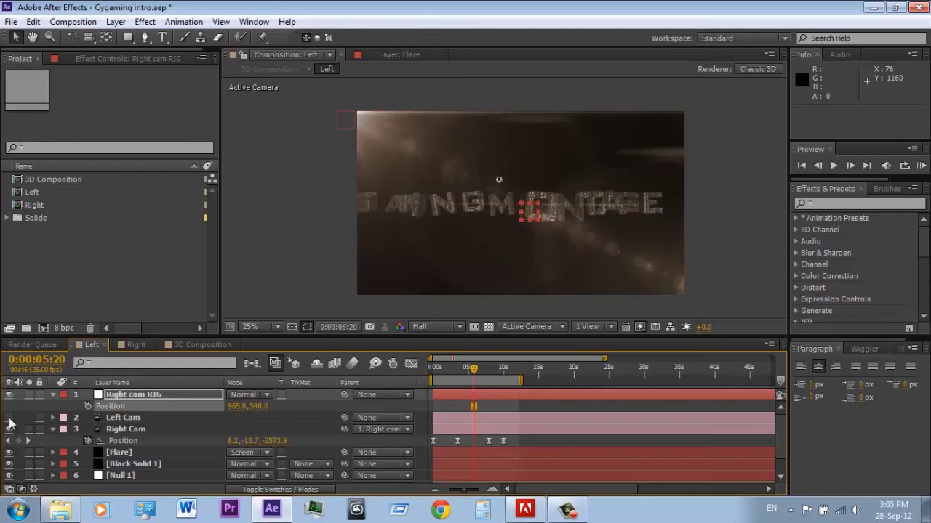
pyautogui.click(9, 418)
pyautogui.click(9, 418)
pyautogui.click(9, 418)
pyautogui.moveTo(470, 368); pyautogui.dragTo(472, 369)
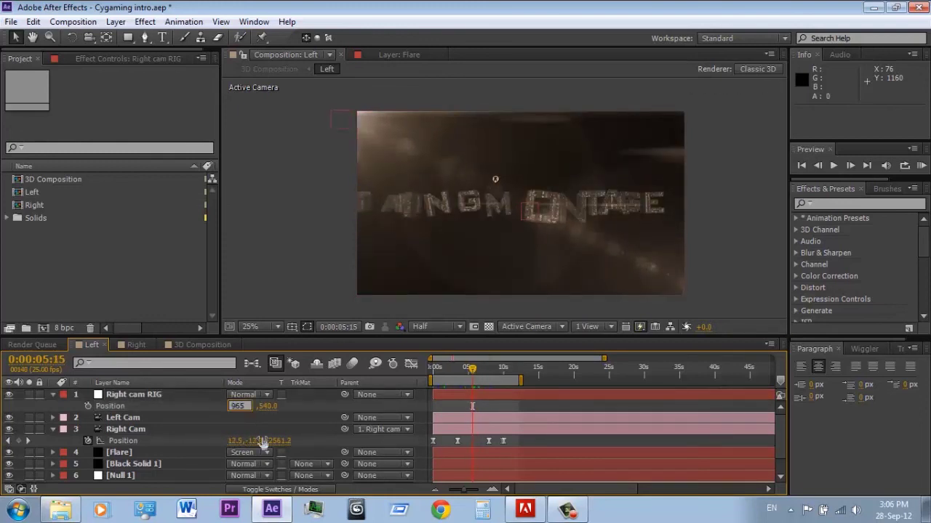
pyautogui.click(202, 345)
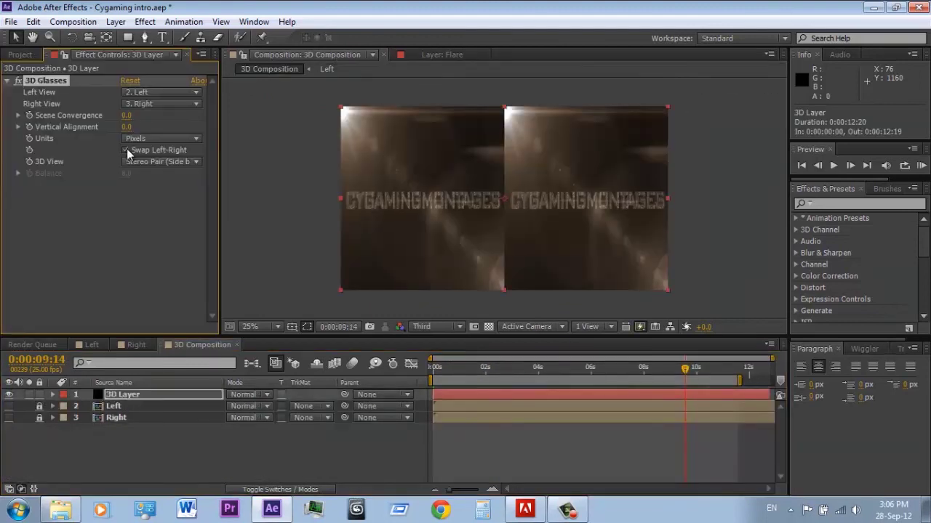